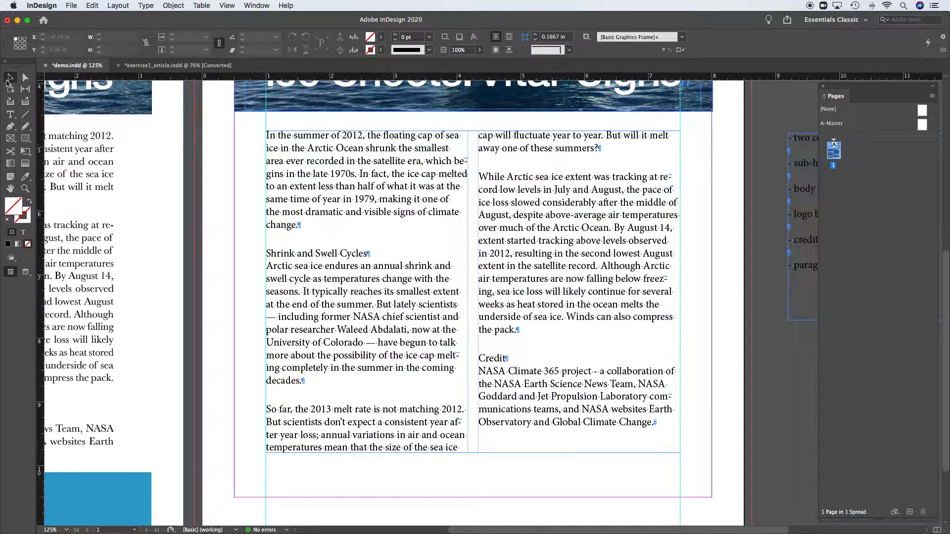
- Apply Auto leading to a few lines of the article's first body paragraph
{"action": "double_click", "coordinate": [368, 176]}
{"action": "left_click_drag", "start_coordinate": [342, 174], "coordinate": [411, 202]}
{"action": "left_click_drag", "start_coordinate": [399, 173], "coordinate": [395, 173]}
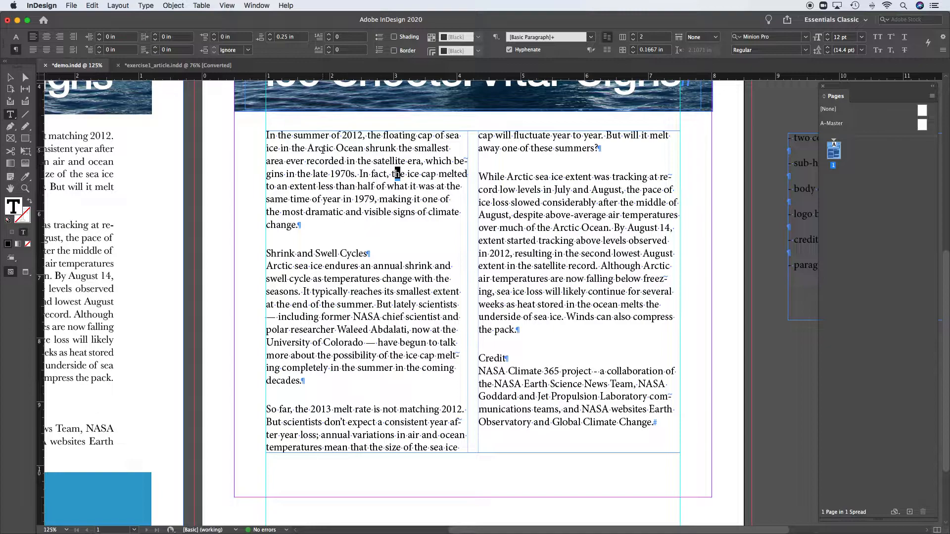
{"action": "left_click_drag", "start_coordinate": [322, 150], "coordinate": [371, 174]}
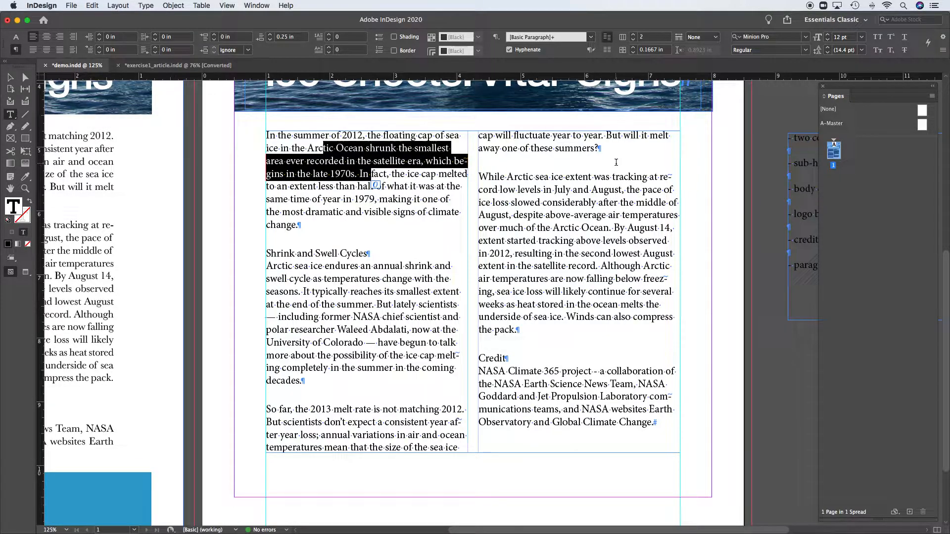
{"action": "left_click", "coordinate": [862, 51]}
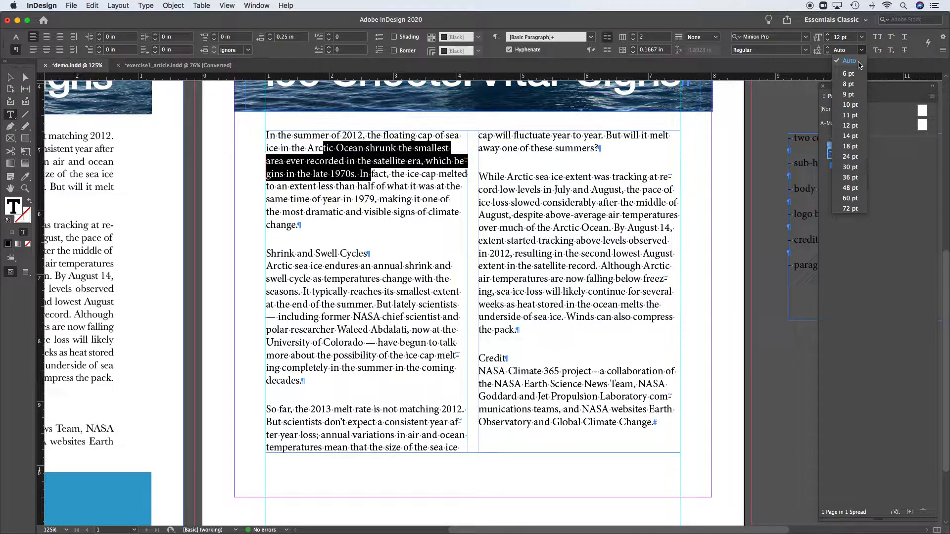
{"action": "left_click", "coordinate": [858, 61]}
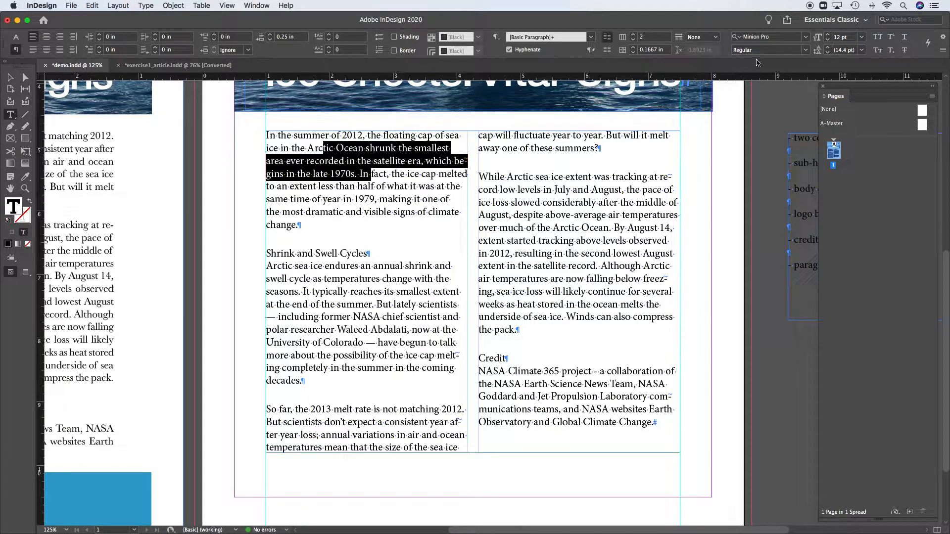
- Change the font of the entire two-column article text to Baskerville
{"action": "left_click", "coordinate": [389, 161]}
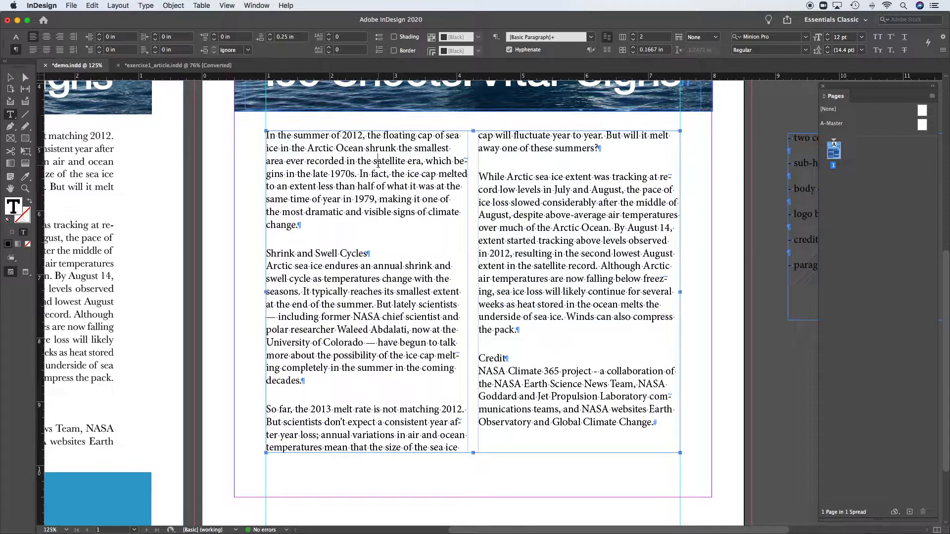
{"action": "key", "text": "super+a"}
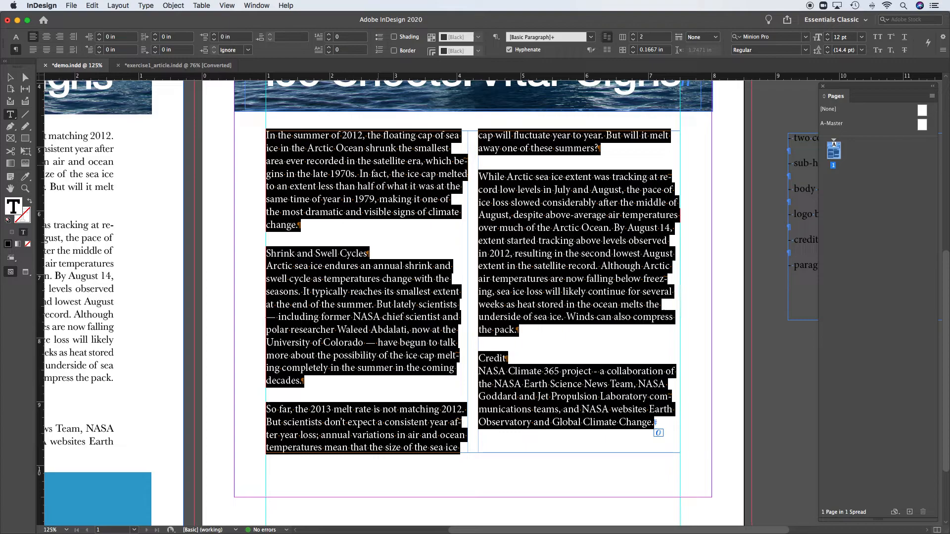
{"action": "left_click", "coordinate": [807, 37]}
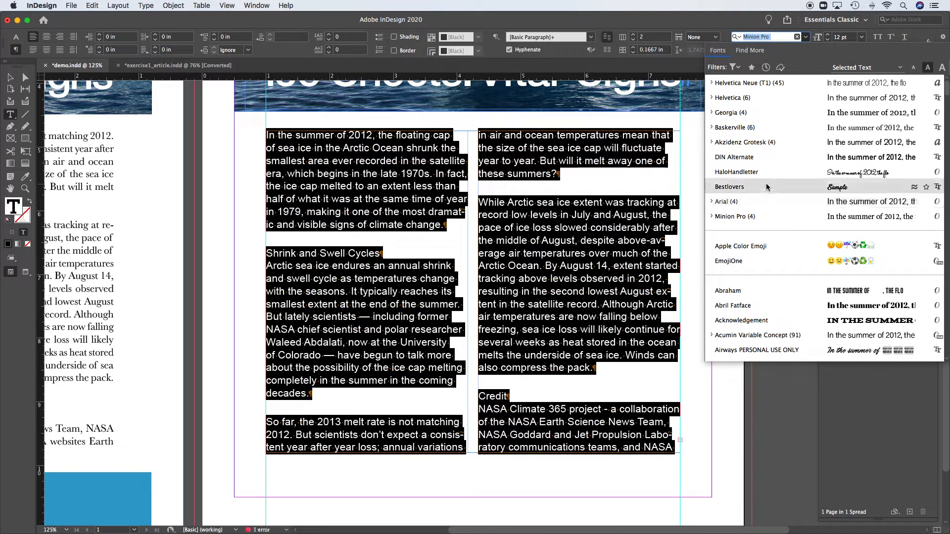
{"action": "scroll", "coordinate": [760, 312], "scroll_direction": "down", "scroll_amount": 5}
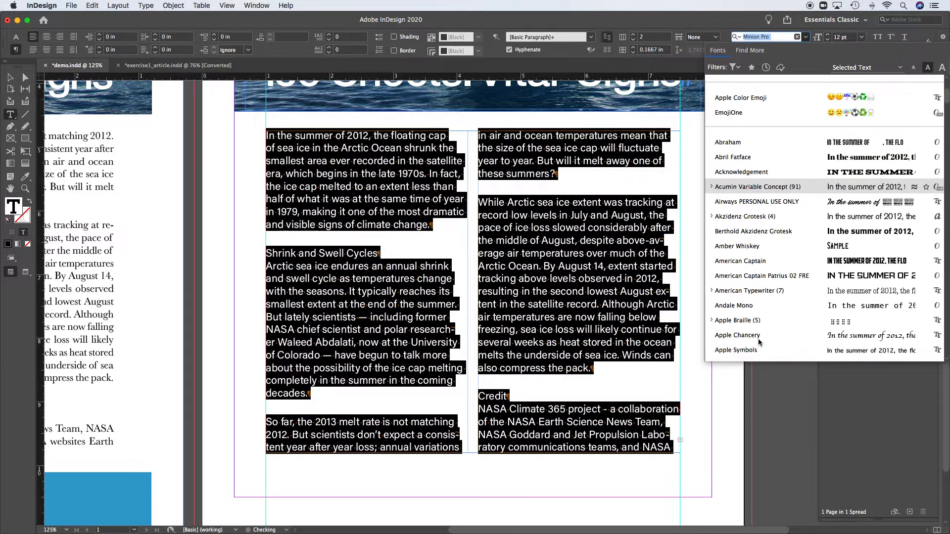
{"action": "scroll", "coordinate": [759, 308], "scroll_direction": "down", "scroll_amount": 3}
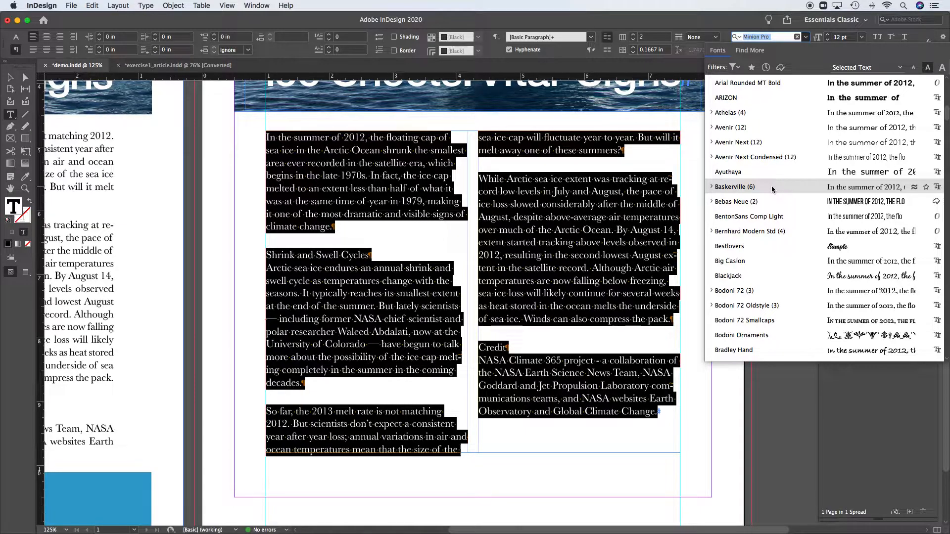
{"action": "left_click", "coordinate": [771, 187]}
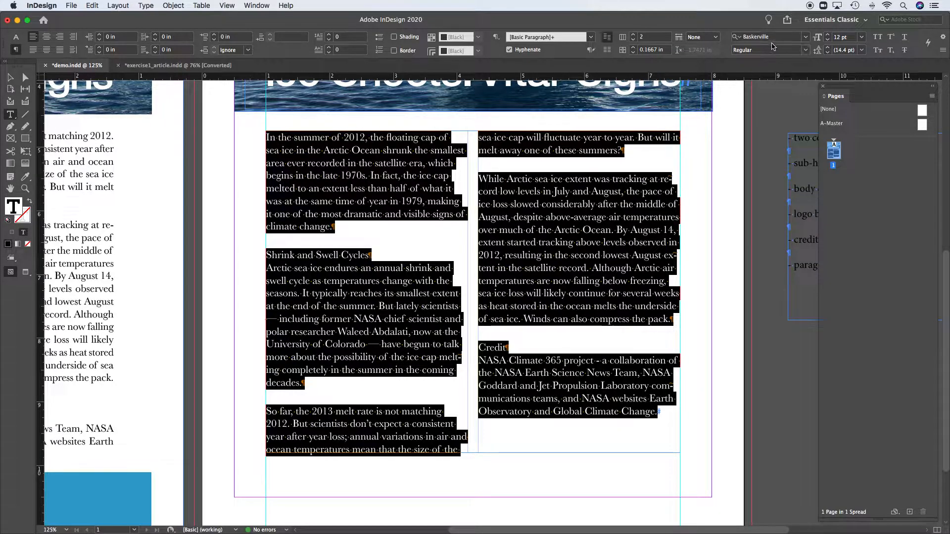
- Show the character formatting controls for the article text and open the full Character settings
{"action": "left_click", "coordinate": [17, 38]}
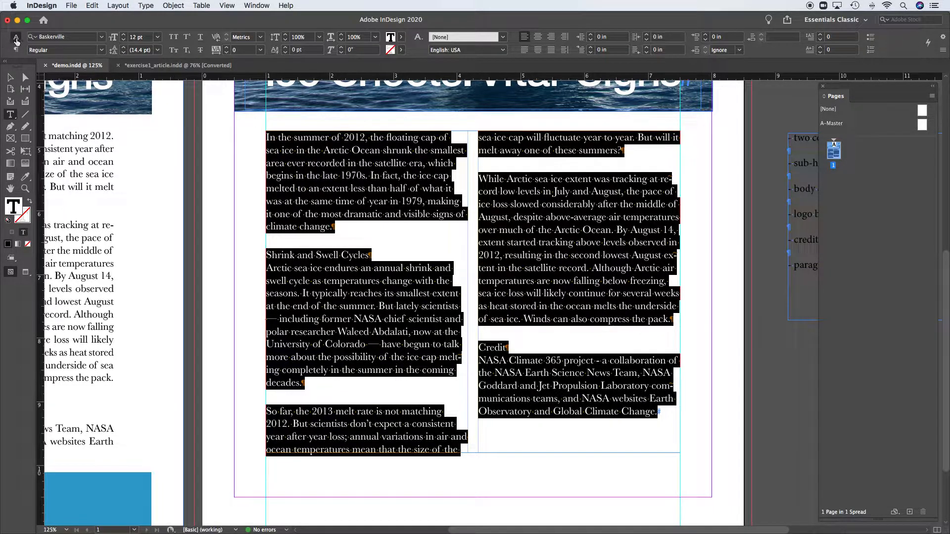
{"action": "left_click", "coordinate": [255, 6]}
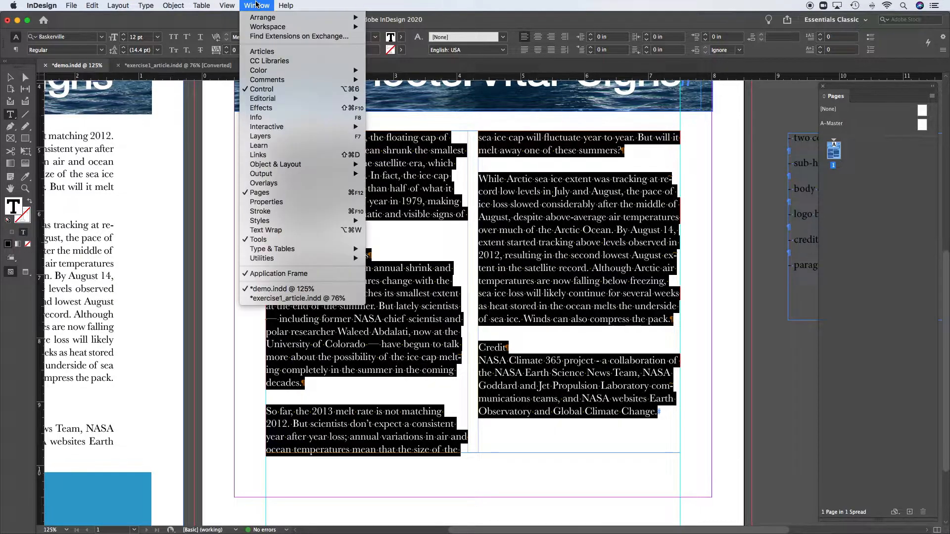
{"action": "mouse_move", "coordinate": [272, 250]}
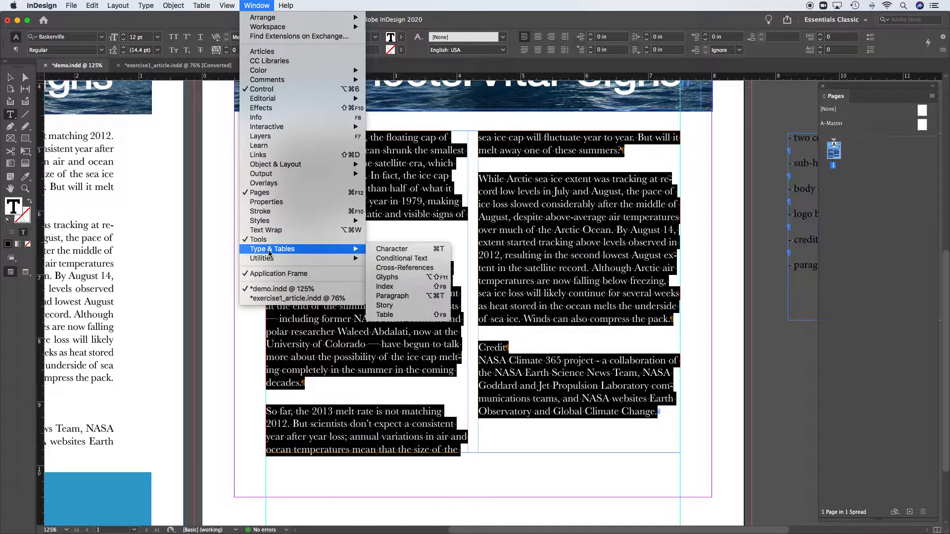
{"action": "left_click", "coordinate": [398, 251]}
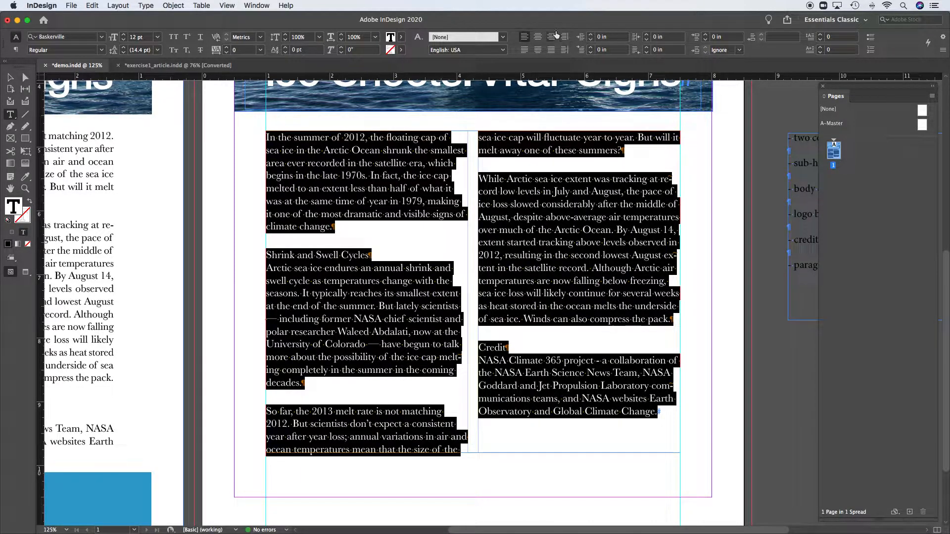
- Justify all the article text with the last line aligned left
{"action": "left_click", "coordinate": [17, 50]}
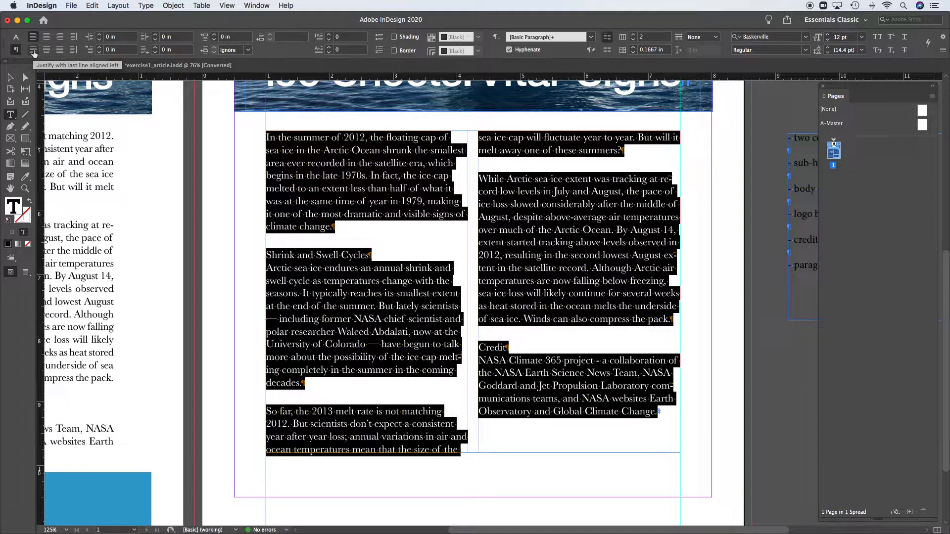
{"action": "left_click", "coordinate": [33, 52]}
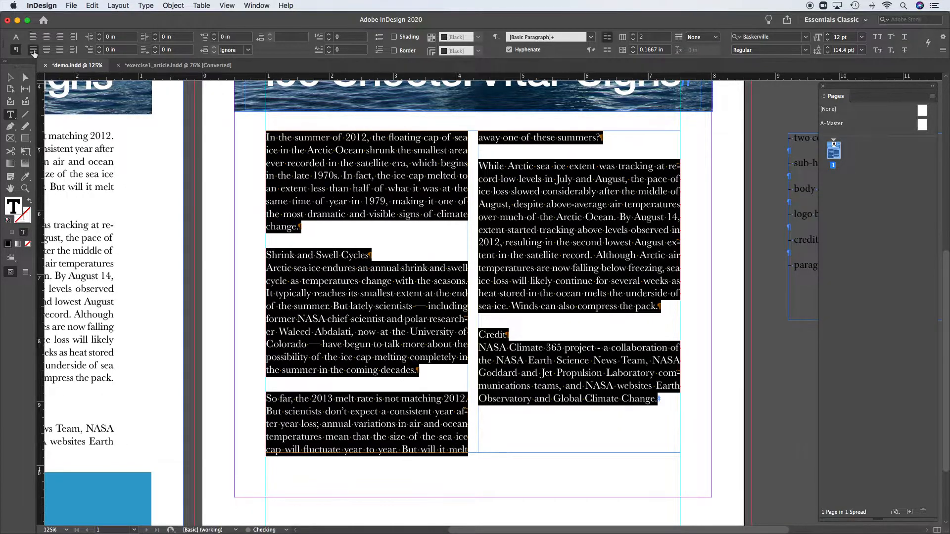
{"action": "left_click", "coordinate": [414, 199]}
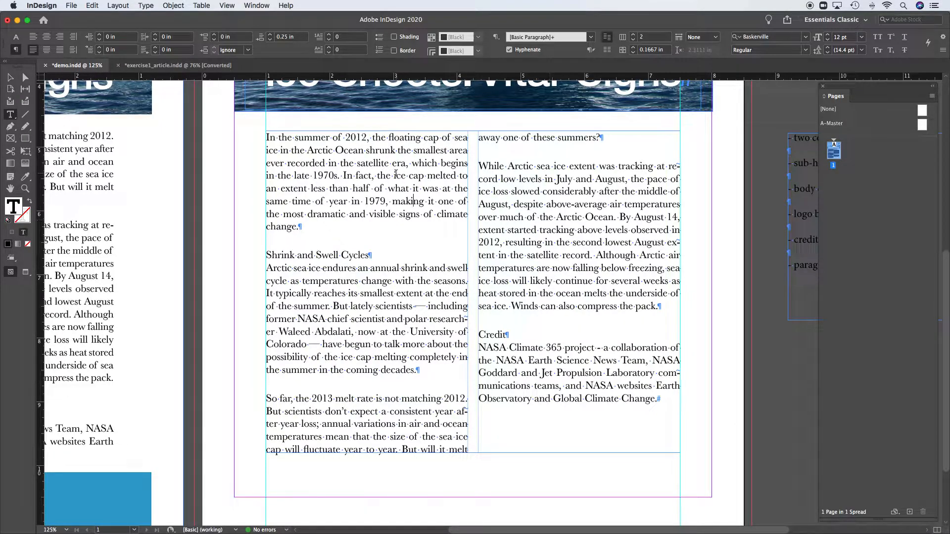
- Turn off hyphenation for the entire article text
{"action": "key", "text": "Escape"}
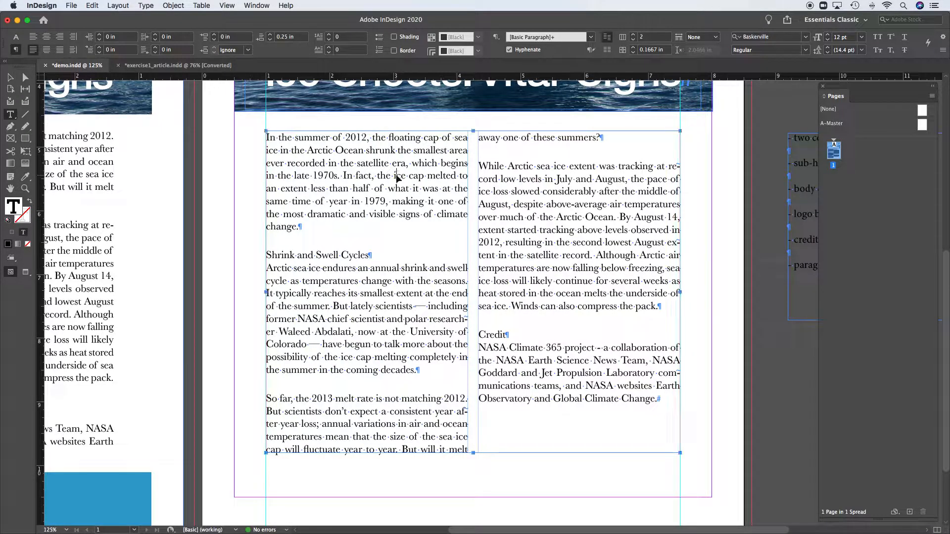
{"action": "key", "text": "super+a"}
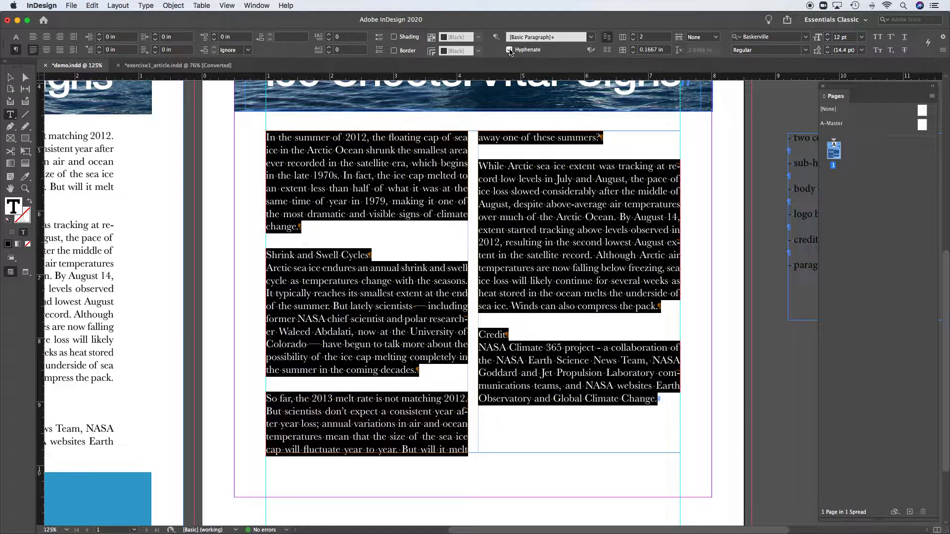
{"action": "left_click", "coordinate": [510, 51]}
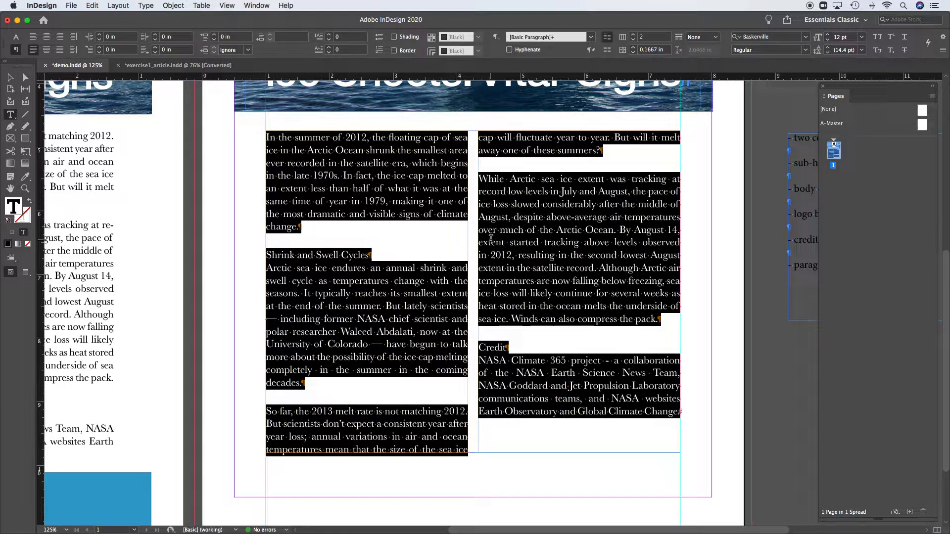
{"action": "left_click", "coordinate": [430, 323]}
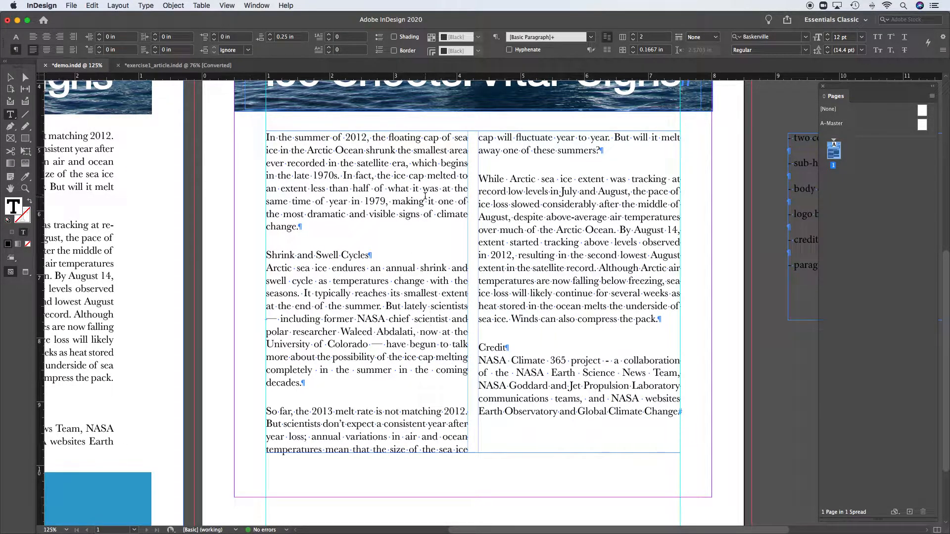
- Preview the justified text without guides and hidden characters, and return to the normal view
{"action": "left_click", "coordinate": [9, 77]}
{"action": "left_click", "coordinate": [213, 151]}
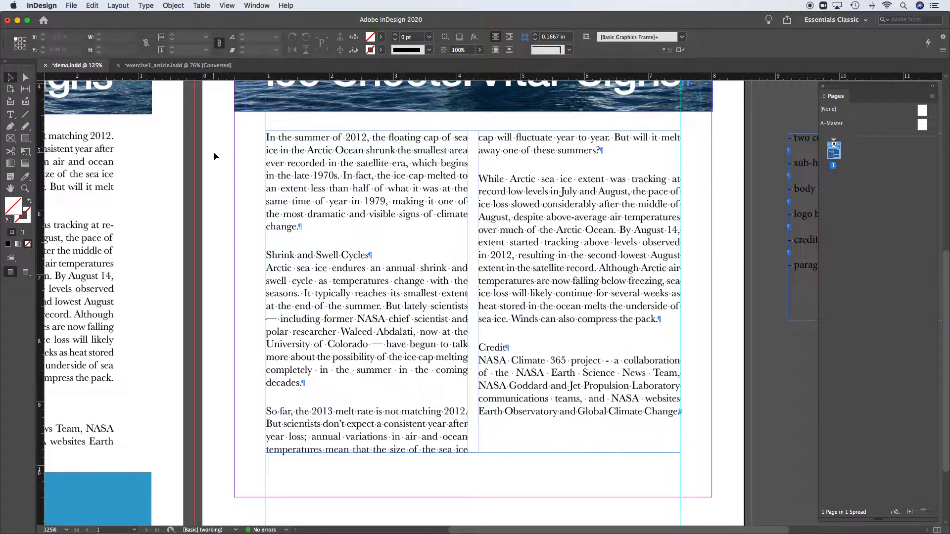
{"action": "key", "text": "w"}
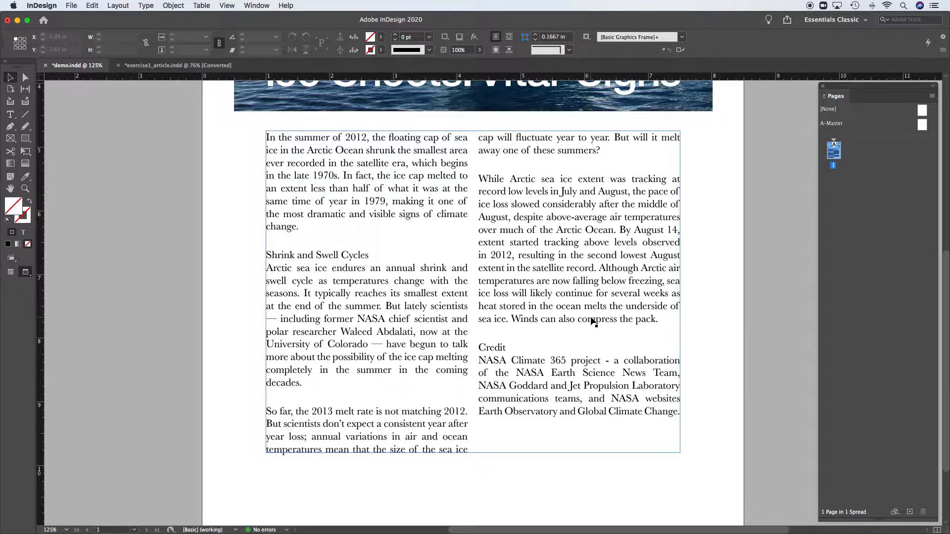
{"action": "key", "text": "w"}
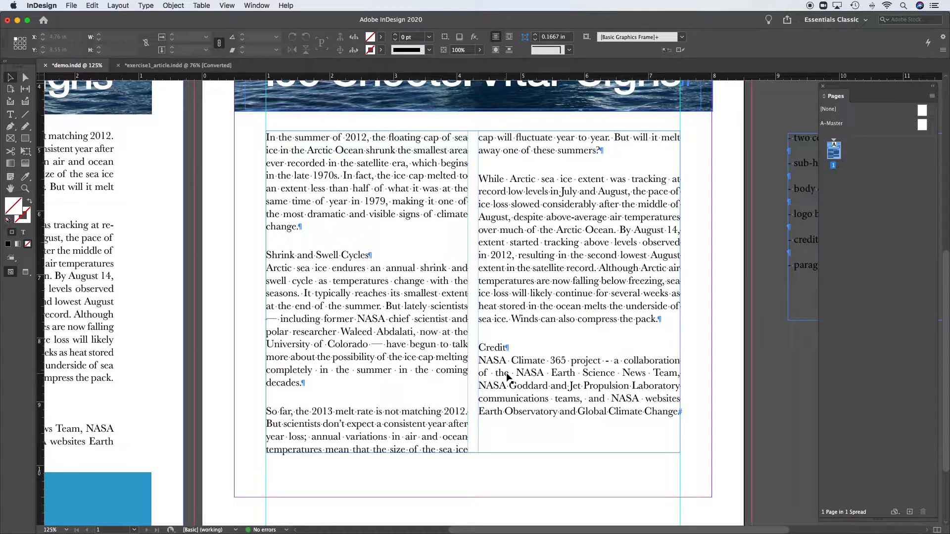
- Select all the article text and open the Paragraph settings beside the page
{"action": "double_click", "coordinate": [396, 295]}
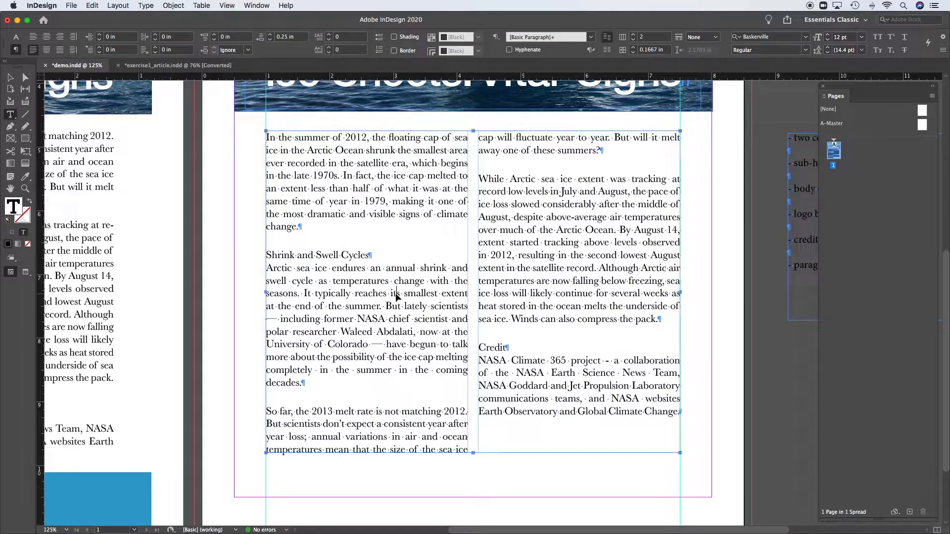
{"action": "key", "text": "super+a"}
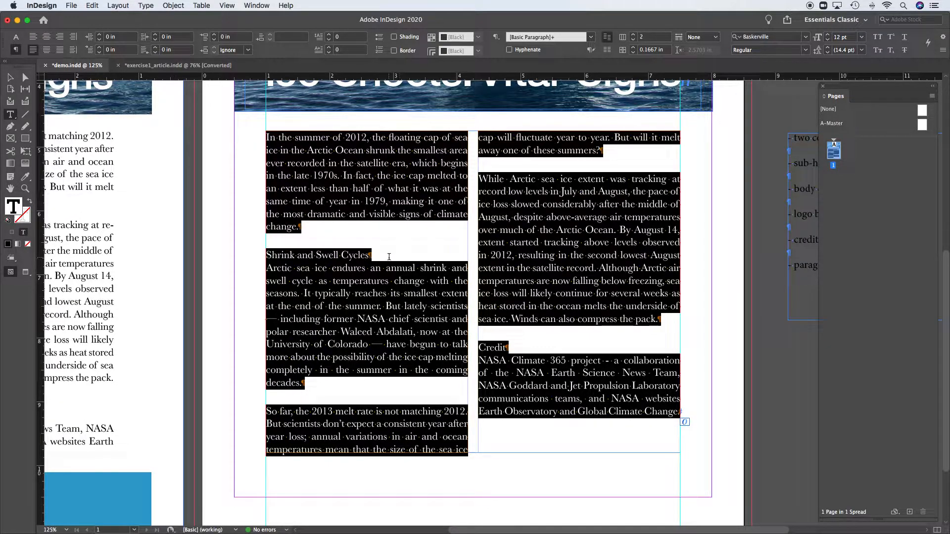
{"action": "left_click", "coordinate": [261, 6]}
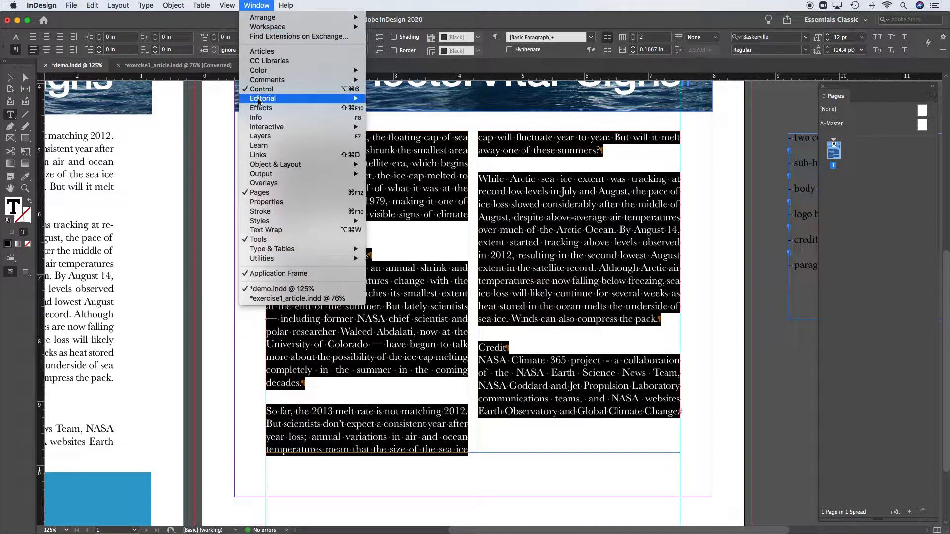
{"action": "mouse_move", "coordinate": [274, 251]}
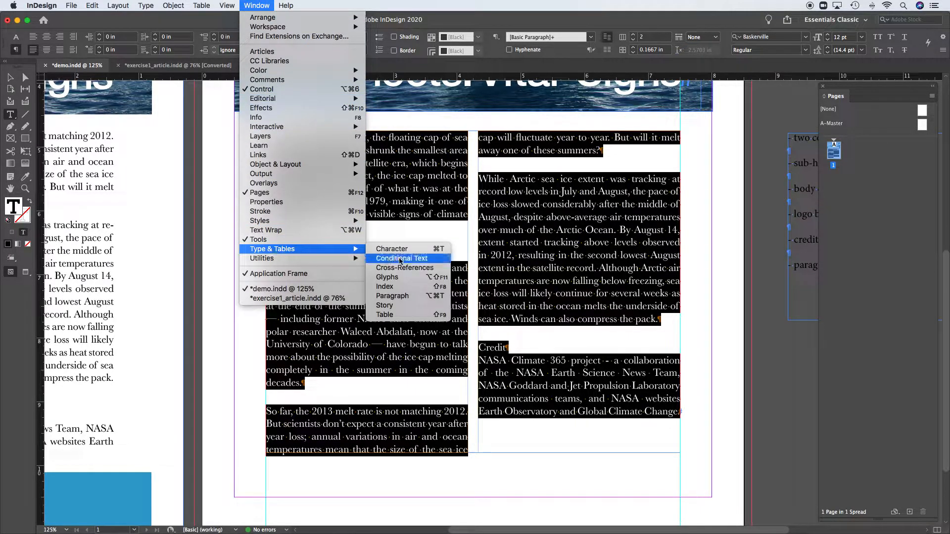
{"action": "left_click", "coordinate": [397, 297]}
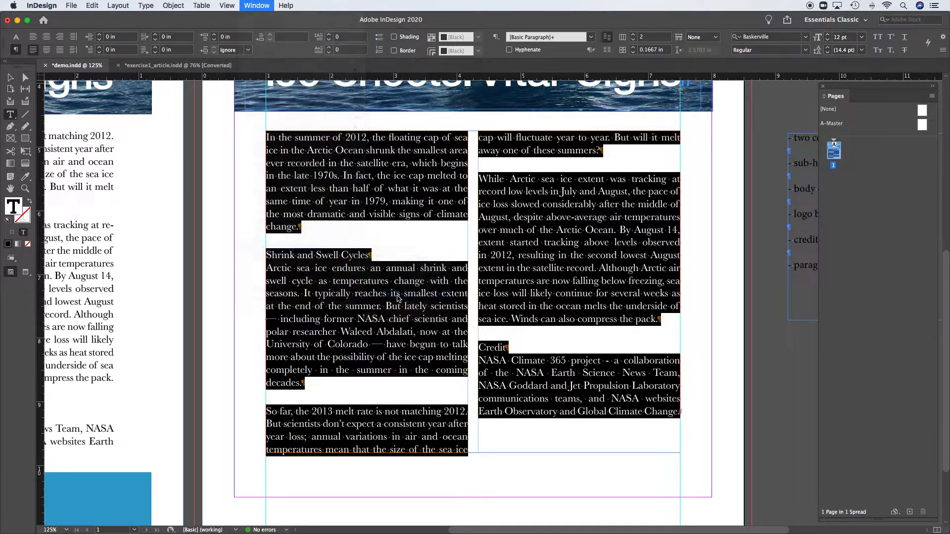
{"action": "left_click_drag", "start_coordinate": [801, 94], "coordinate": [778, 166]}
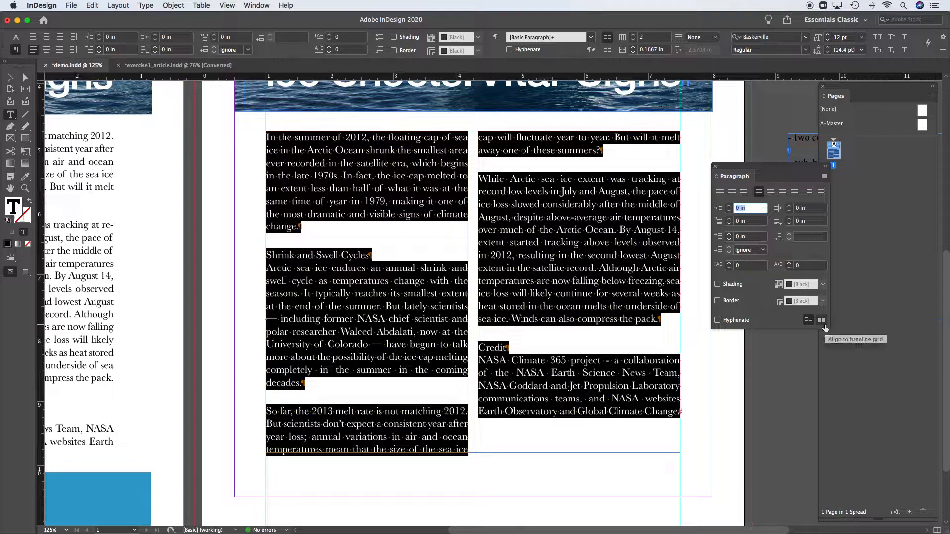
- Open the Justification settings for the selected article text and move the dialog clear of the text columns
{"action": "left_click", "coordinate": [825, 177]}
{"action": "left_click", "coordinate": [807, 171]}
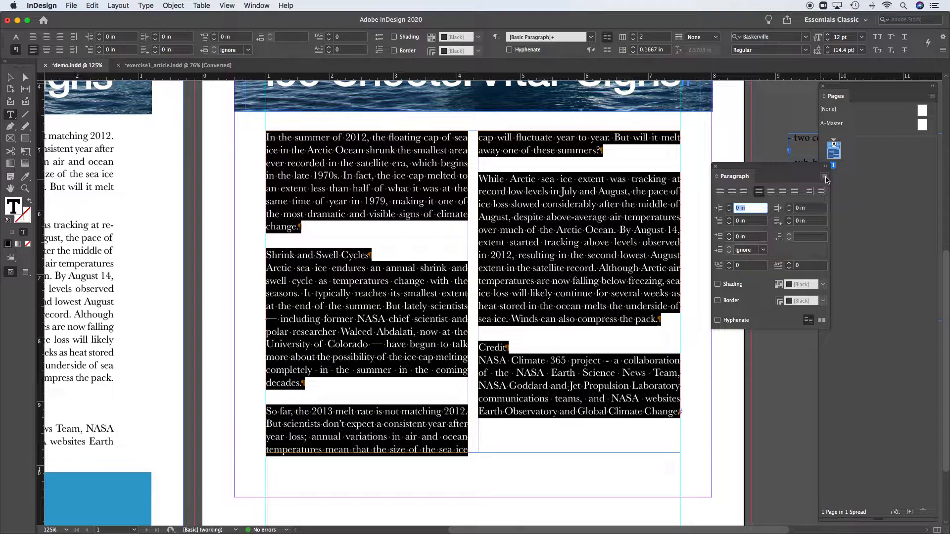
{"action": "left_click", "coordinate": [825, 177]}
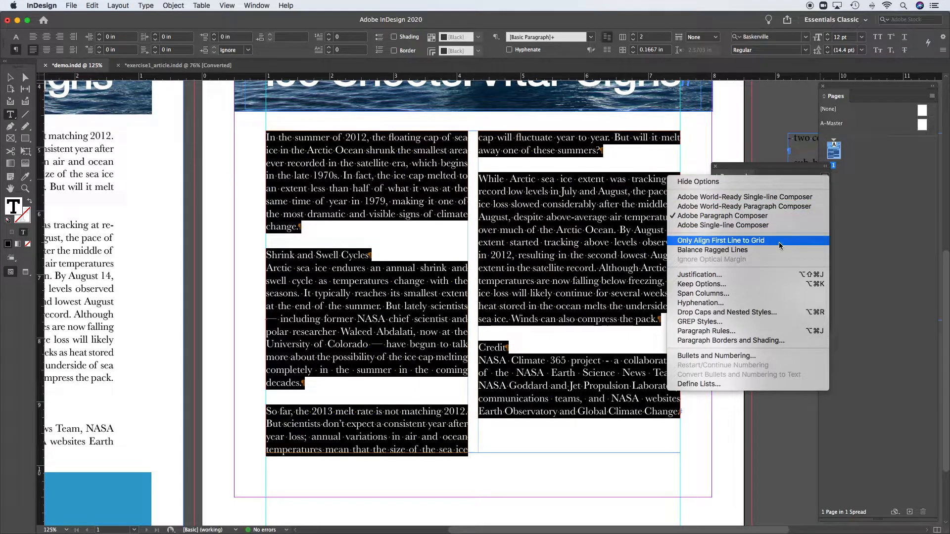
{"action": "left_click", "coordinate": [775, 278]}
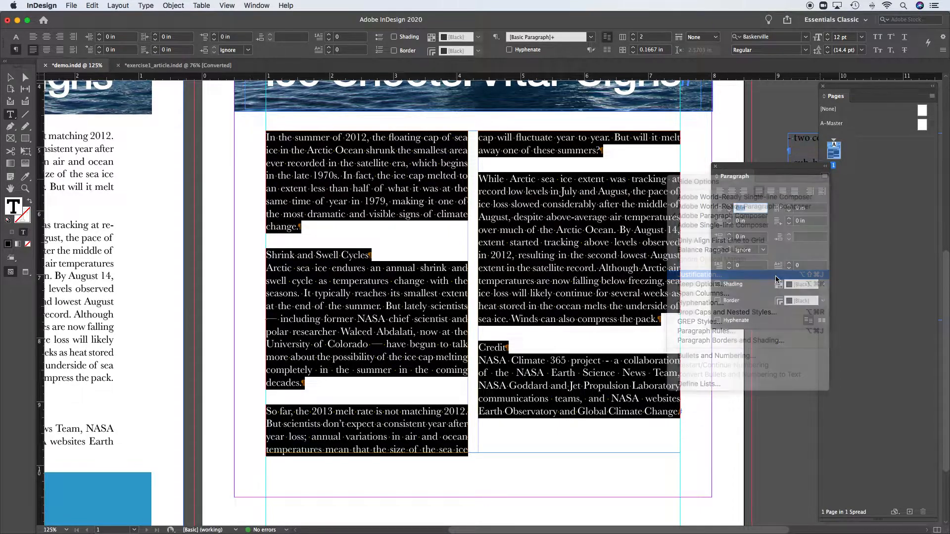
{"action": "left_click_drag", "start_coordinate": [673, 196], "coordinate": [773, 337]}
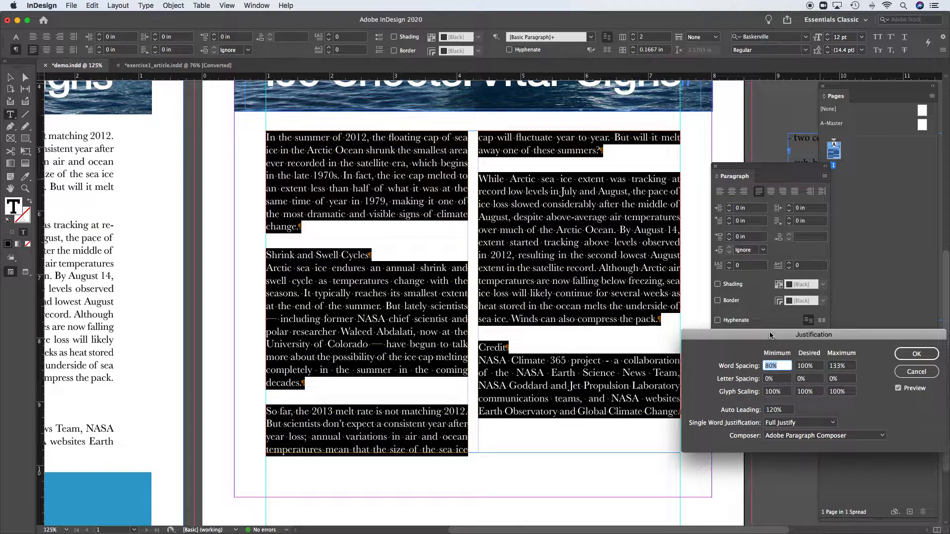
{"action": "left_click_drag", "start_coordinate": [773, 337], "coordinate": [773, 51]}
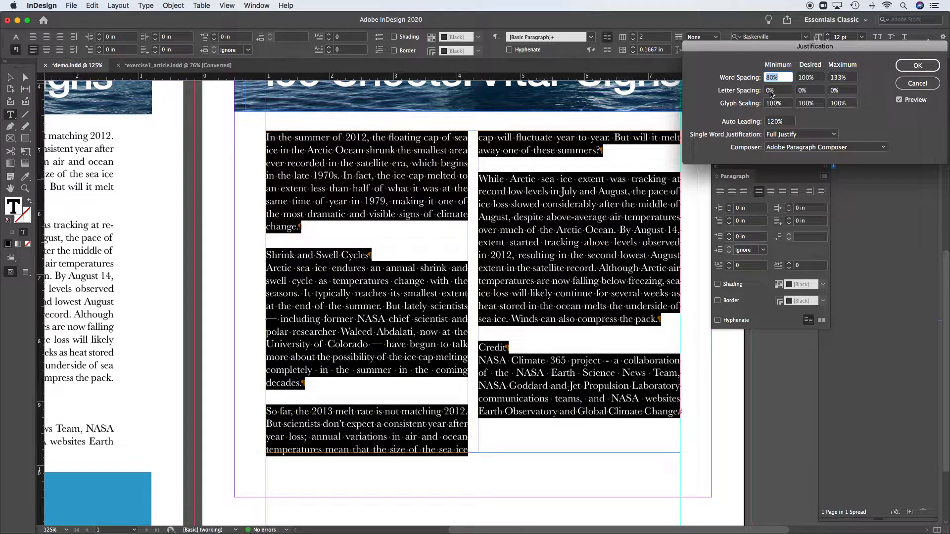
- Set the letter spacing of the selected article text to a minimum of -3% and a maximum of 3%
{"action": "left_click", "coordinate": [770, 92]}
{"action": "double_click", "coordinate": [761, 93]}
{"action": "type", "text": "-3"}
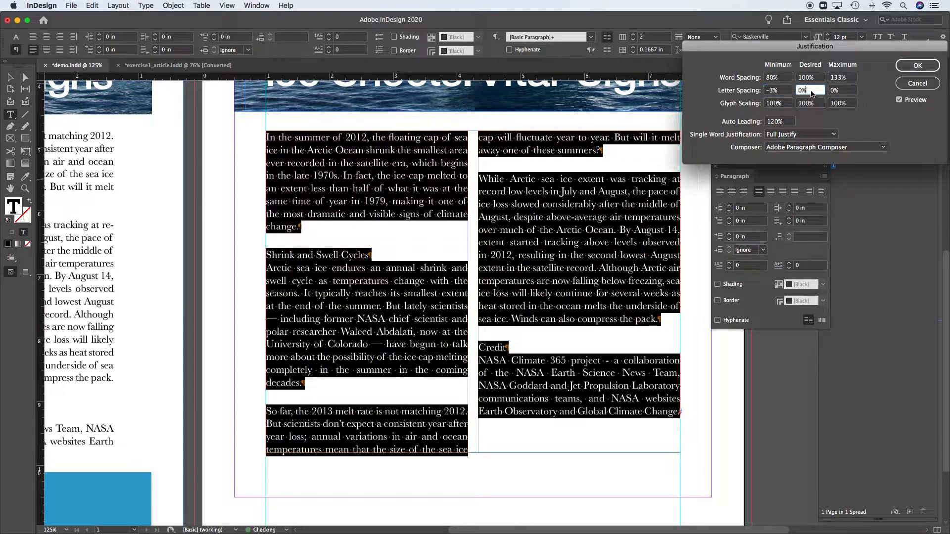
{"action": "left_click", "coordinate": [810, 91]}
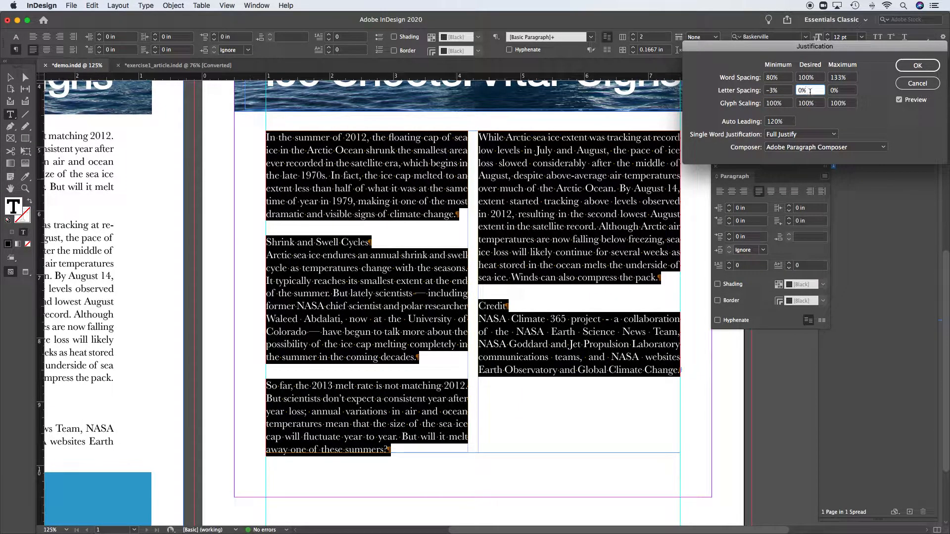
{"action": "left_click", "coordinate": [836, 90]}
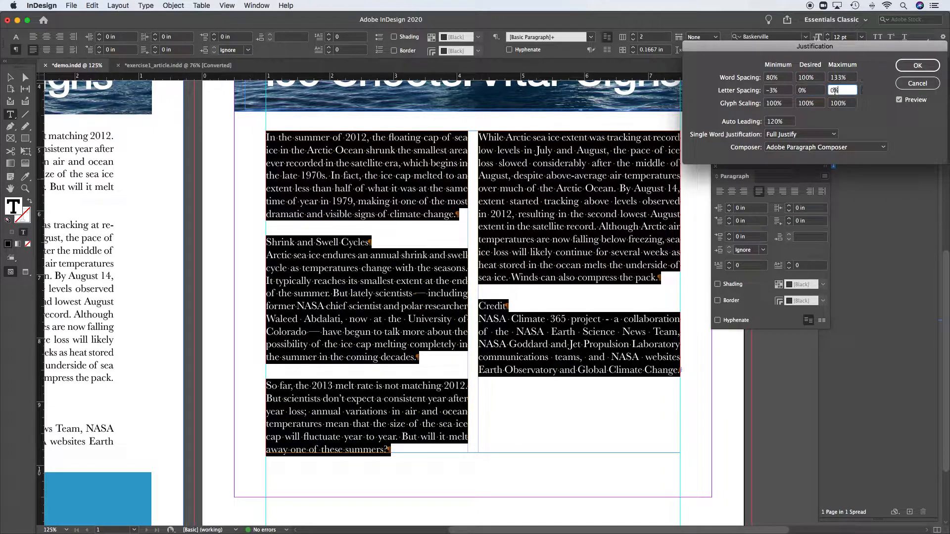
{"action": "left_click_drag", "start_coordinate": [837, 90], "coordinate": [827, 93]}
{"action": "type", "text": "3"}
- Set the glyph scaling to a minimum of 97% and a maximum of 103%, and apply the justification settings
{"action": "left_click", "coordinate": [789, 103]}
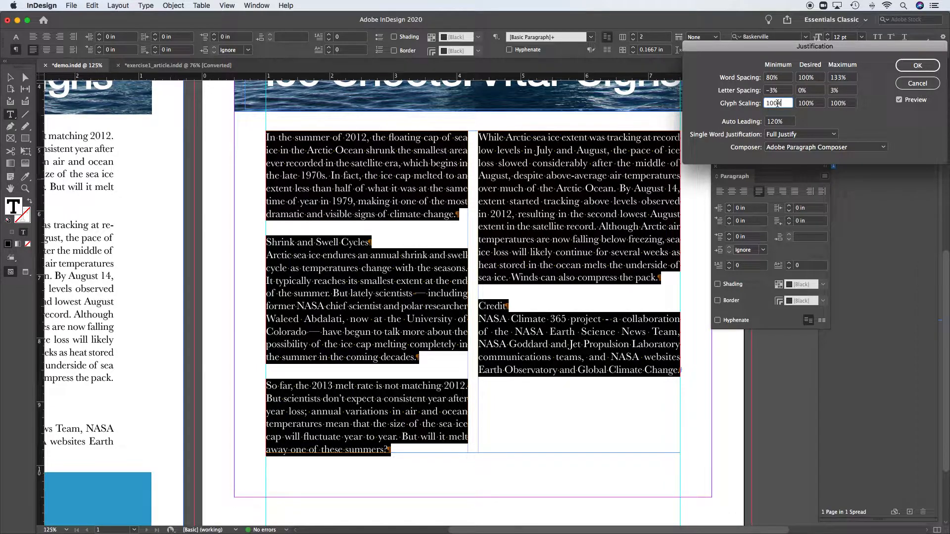
{"action": "left_click_drag", "start_coordinate": [778, 103], "coordinate": [764, 104]}
{"action": "type", "text": "97"}
{"action": "left_click", "coordinate": [840, 105]}
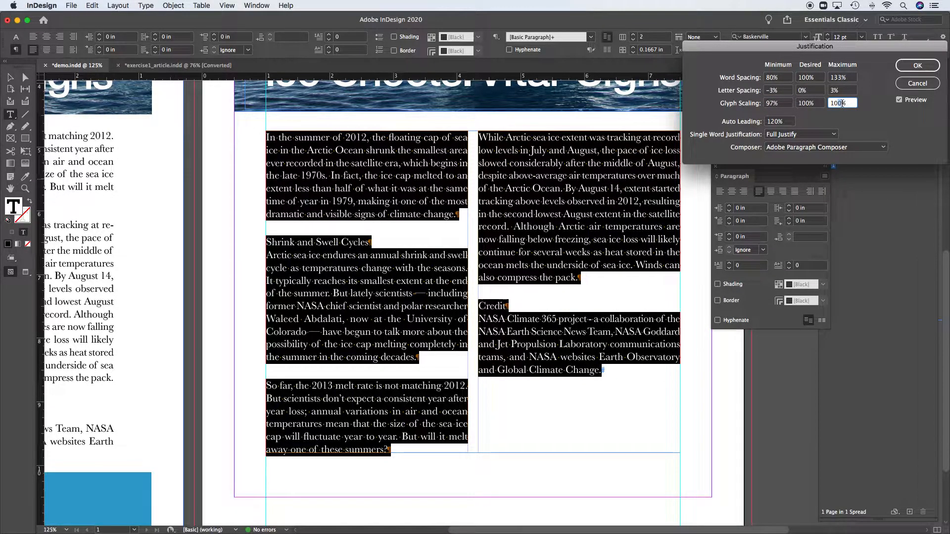
{"action": "type", "text": "3"}
{"action": "left_click", "coordinate": [810, 102]}
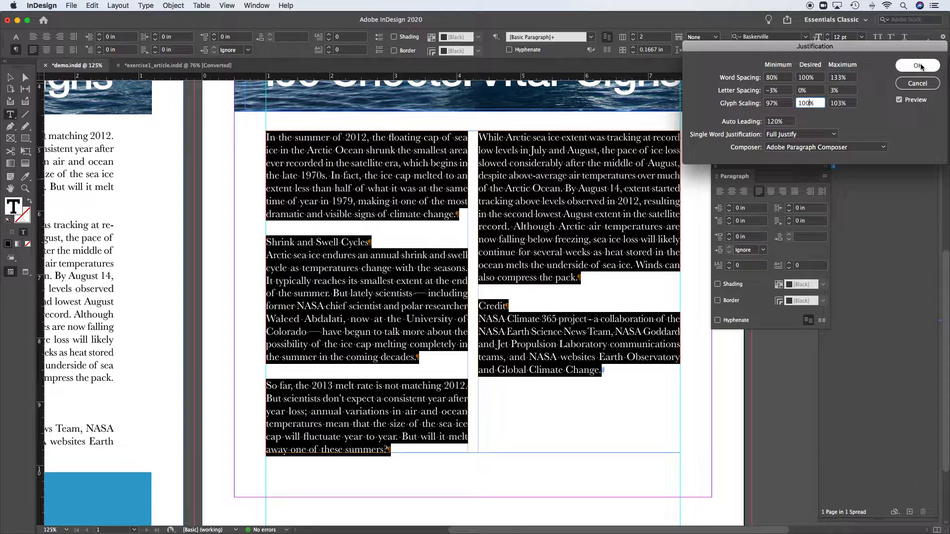
{"action": "left_click", "coordinate": [918, 66]}
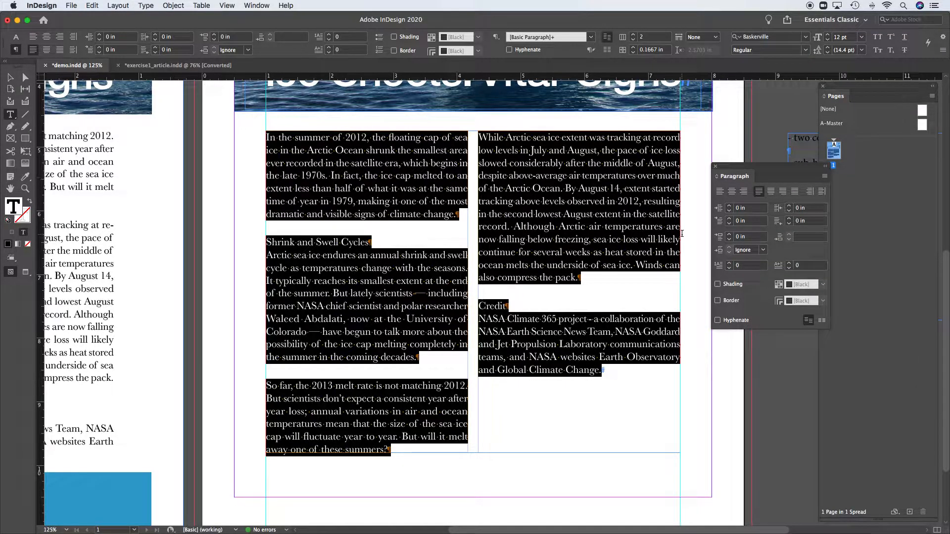
- Deselect the article text, preview the page without guides and hidden characters, and return to the normal view
{"action": "left_click", "coordinate": [407, 190]}
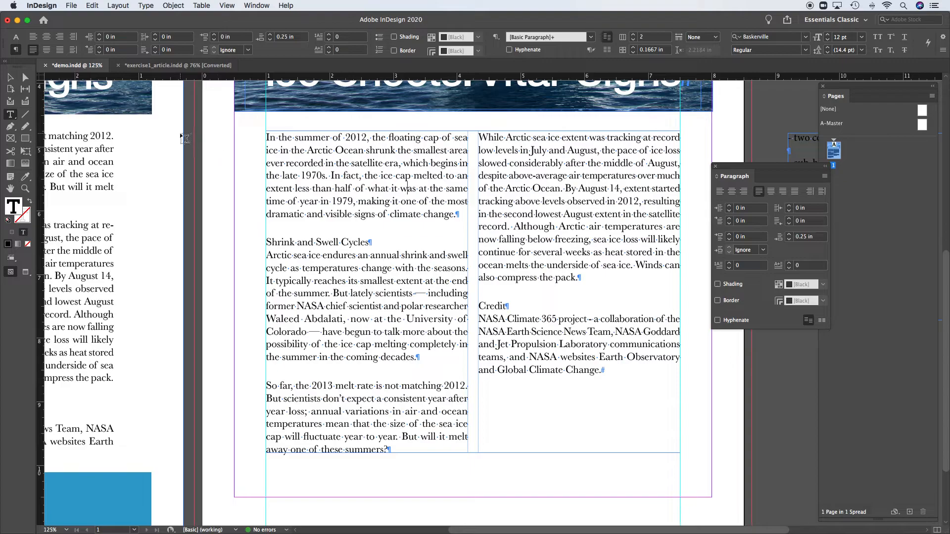
{"action": "left_click", "coordinate": [10, 77]}
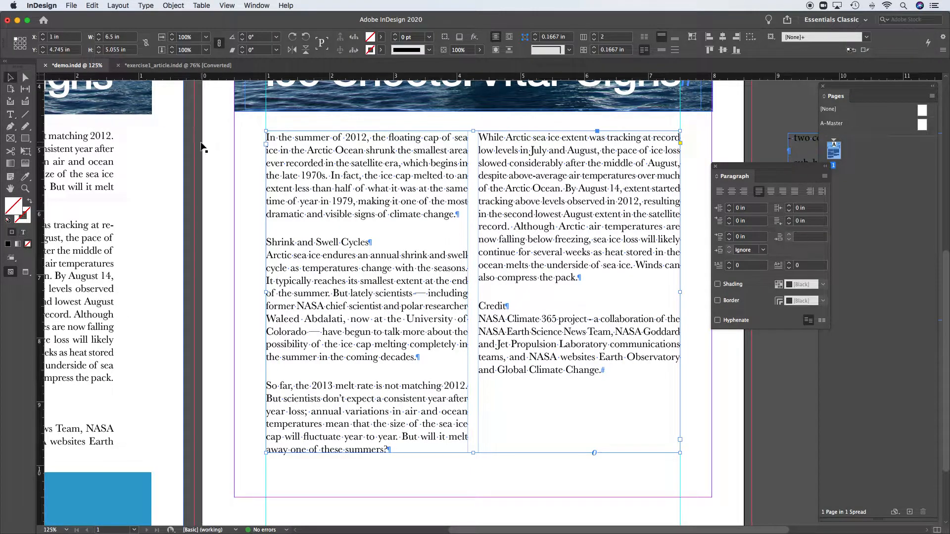
{"action": "left_click", "coordinate": [210, 141]}
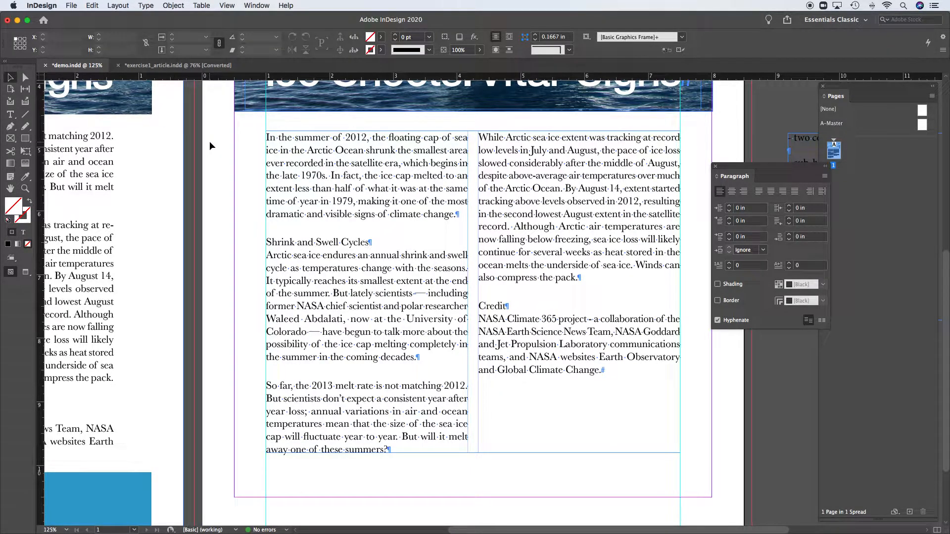
{"action": "key", "text": "w"}
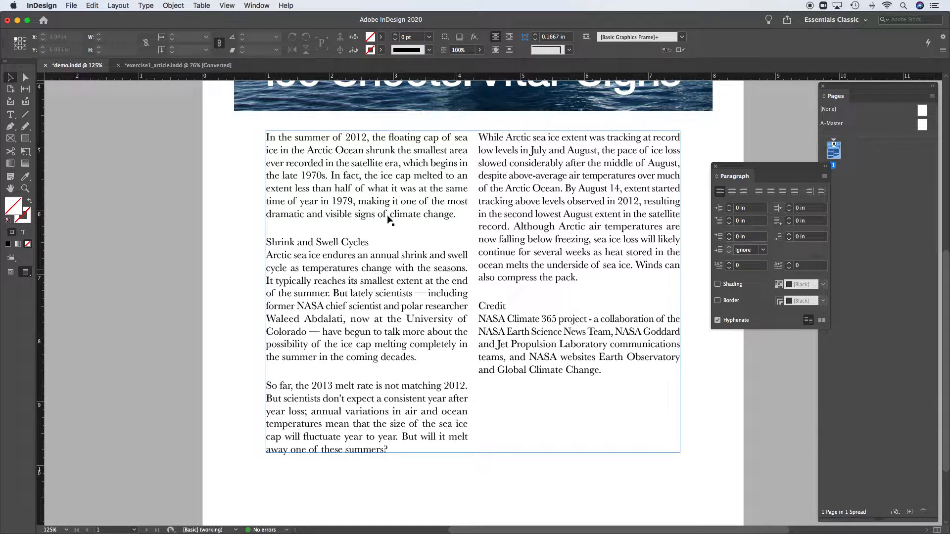
{"action": "key", "text": "w"}
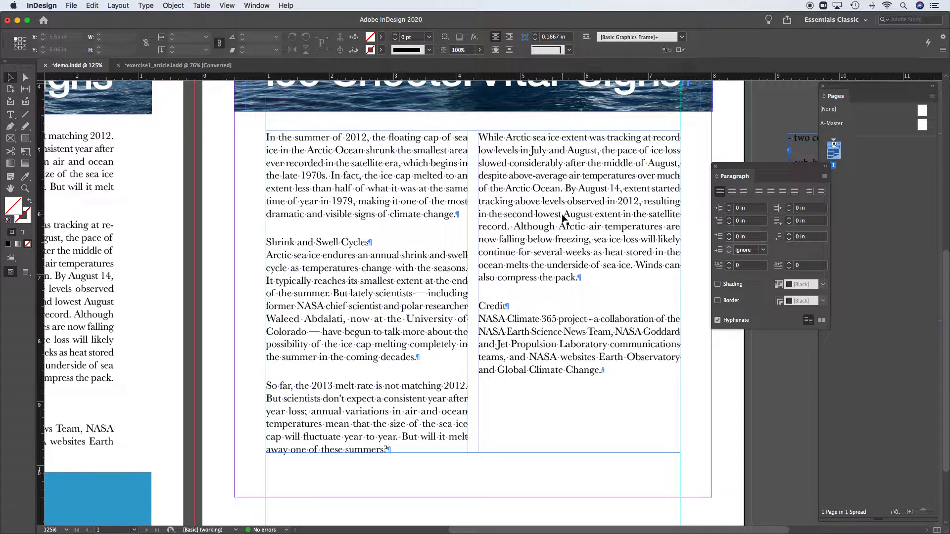
- Extend the article text frame down to the page's bottom margin, to a height of 5.755 in
{"action": "left_click_drag", "start_coordinate": [564, 216], "coordinate": [543, 228]}
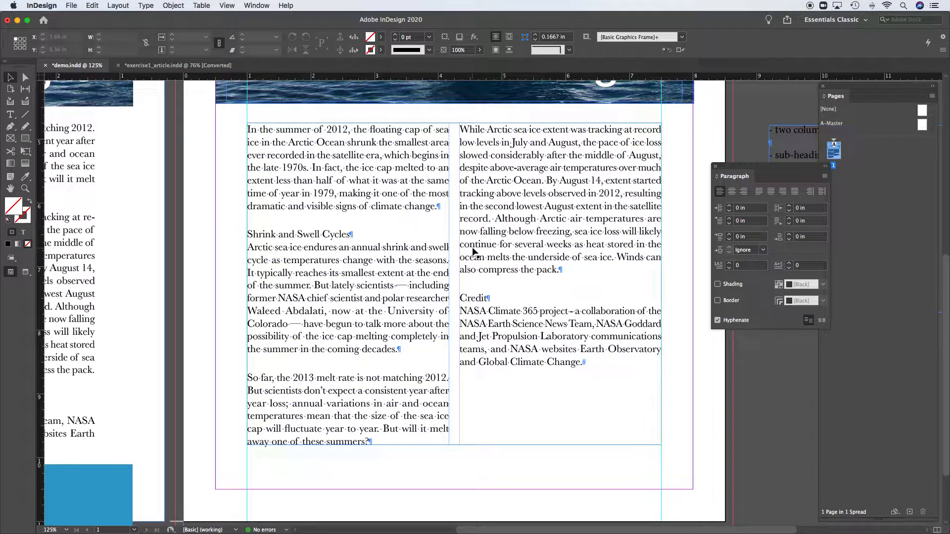
{"action": "left_click", "coordinate": [448, 407]}
{"action": "left_click_drag", "start_coordinate": [455, 445], "coordinate": [456, 490]}
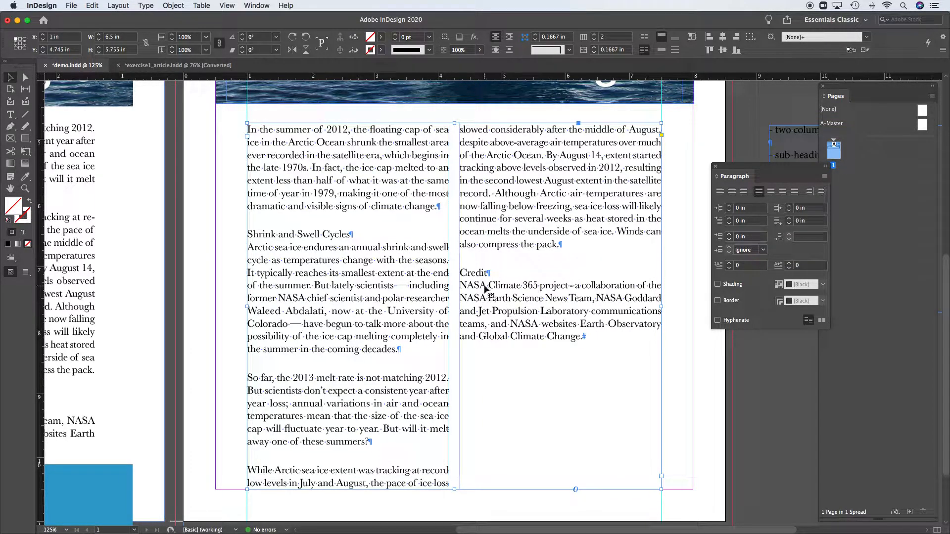
- Compare the working page's columns, subheadings and Credit section with the layout of the finished sample page
{"action": "left_click_drag", "start_coordinate": [203, 331], "coordinate": [614, 285]}
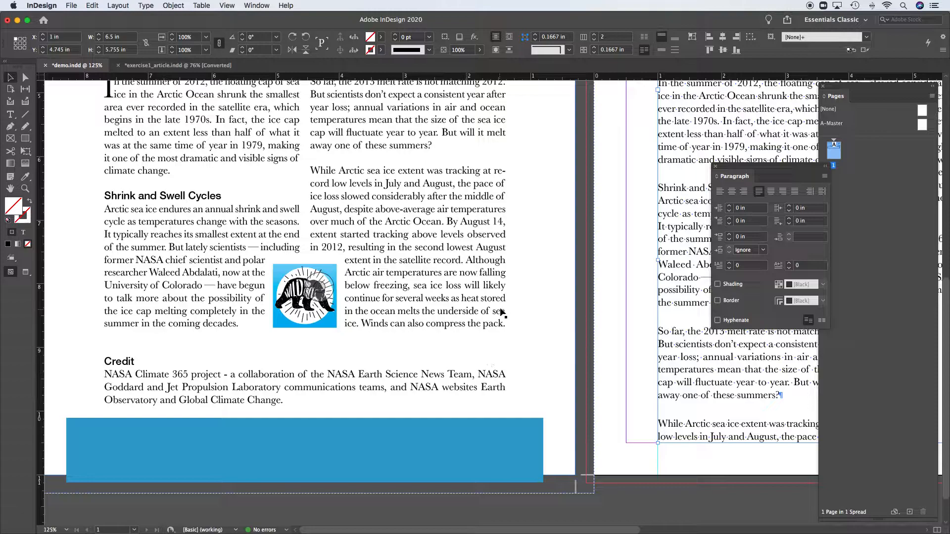
{"action": "scroll", "coordinate": [223, 342], "scroll_direction": "up", "scroll_amount": 1}
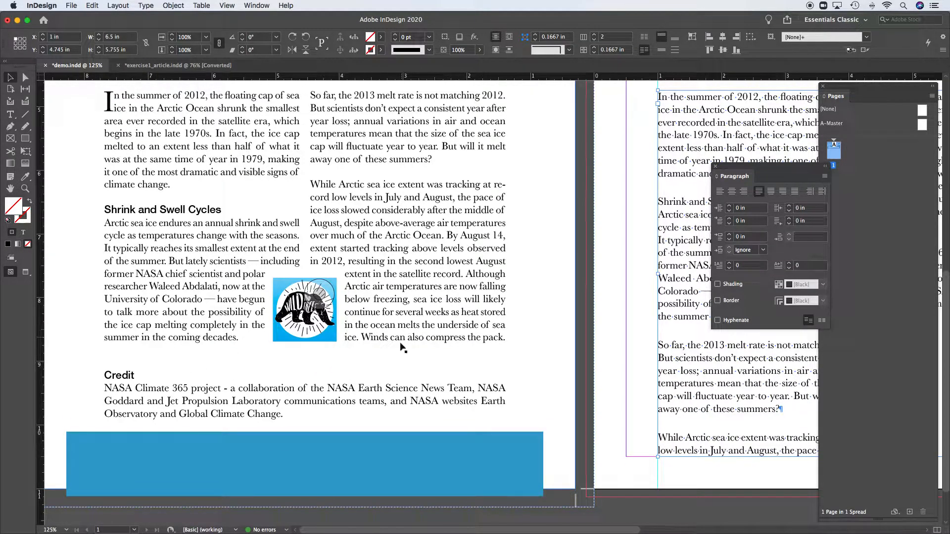
{"action": "scroll", "coordinate": [499, 335], "scroll_direction": "up", "scroll_amount": 5}
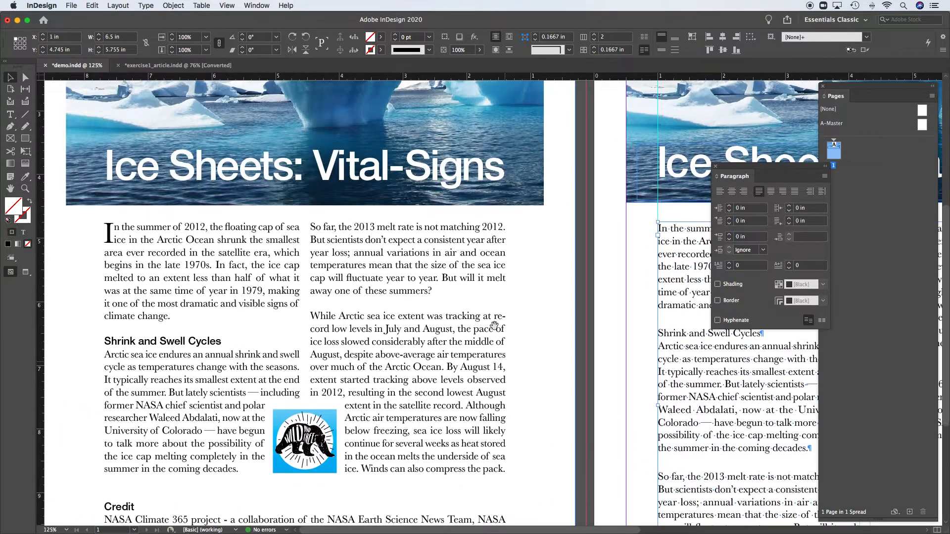
{"action": "left_click", "coordinate": [319, 304]}
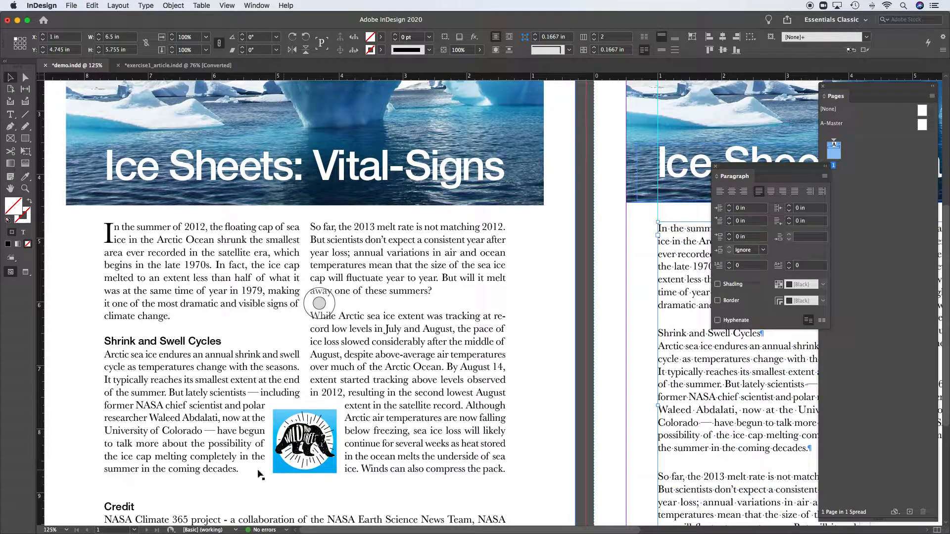
{"action": "scroll", "coordinate": [586, 366], "scroll_direction": "right", "scroll_amount": 6}
{"action": "scroll", "coordinate": [586, 367], "scroll_direction": "down", "scroll_amount": 2}
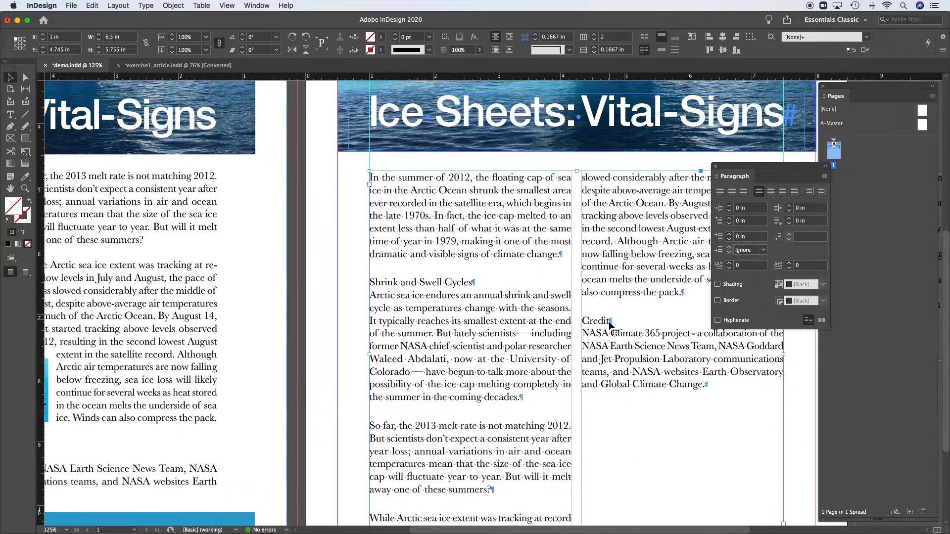
{"action": "scroll", "coordinate": [611, 325], "scroll_direction": "right", "scroll_amount": 3}
{"action": "scroll", "coordinate": [611, 324], "scroll_direction": "down", "scroll_amount": 1}
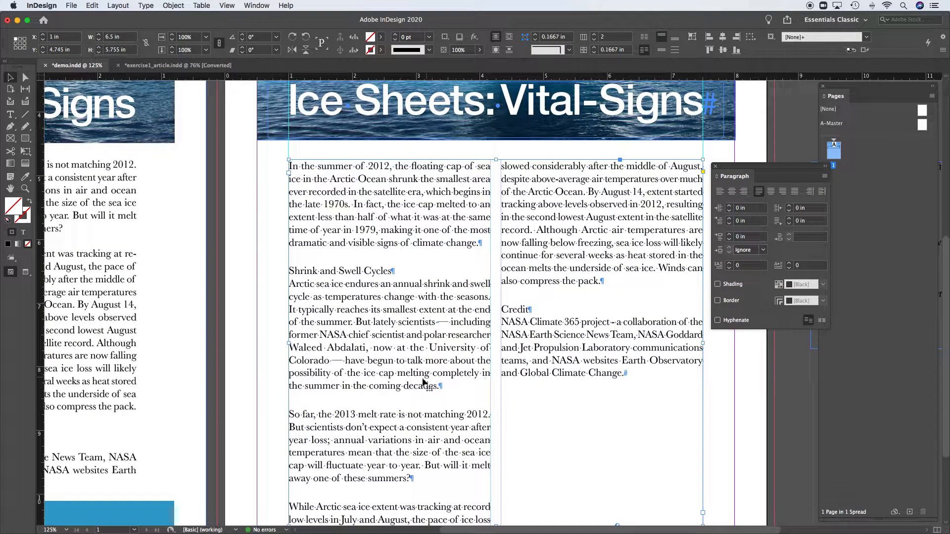
{"action": "scroll", "coordinate": [367, 368], "scroll_direction": "left", "scroll_amount": 10}
{"action": "scroll", "coordinate": [367, 368], "scroll_direction": "down", "scroll_amount": 4}
{"action": "scroll", "coordinate": [597, 319], "scroll_direction": "left", "scroll_amount": 4}
{"action": "scroll", "coordinate": [597, 318], "scroll_direction": "up", "scroll_amount": 1}
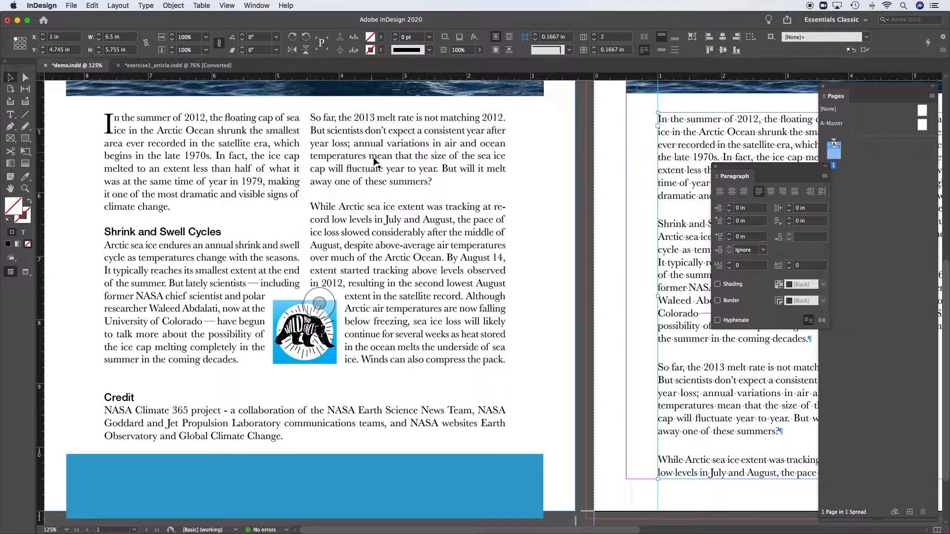
- Make the Credit heading and its paragraph span all columns using the Span Columns paragraph layout
{"action": "left_click_drag", "start_coordinate": [524, 203], "coordinate": [489, 201]}
{"action": "left_click_drag", "start_coordinate": [575, 194], "coordinate": [301, 198]}
{"action": "left_click_drag", "start_coordinate": [623, 219], "coordinate": [469, 202]}
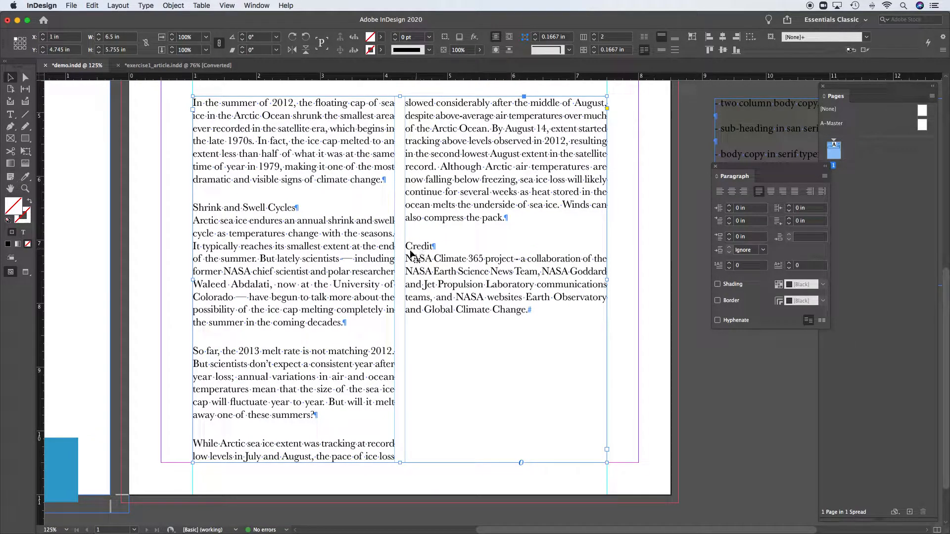
{"action": "key", "text": "t"}
{"action": "left_click_drag", "start_coordinate": [406, 245], "coordinate": [544, 309]}
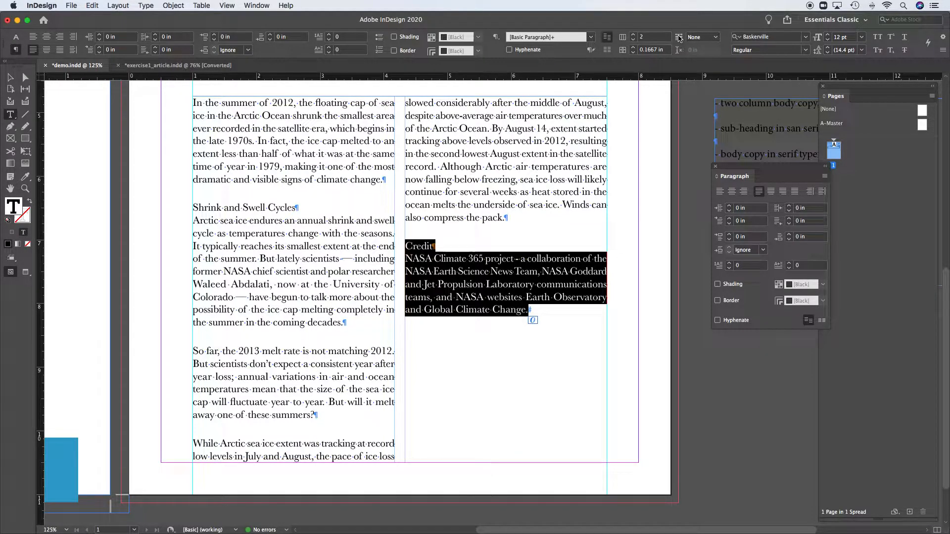
{"action": "left_click", "coordinate": [16, 38]}
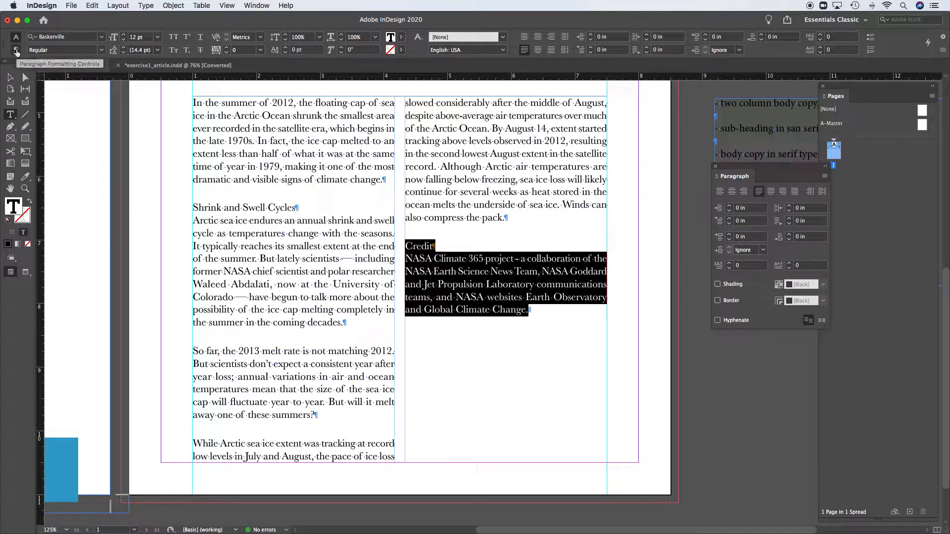
{"action": "left_click", "coordinate": [16, 51]}
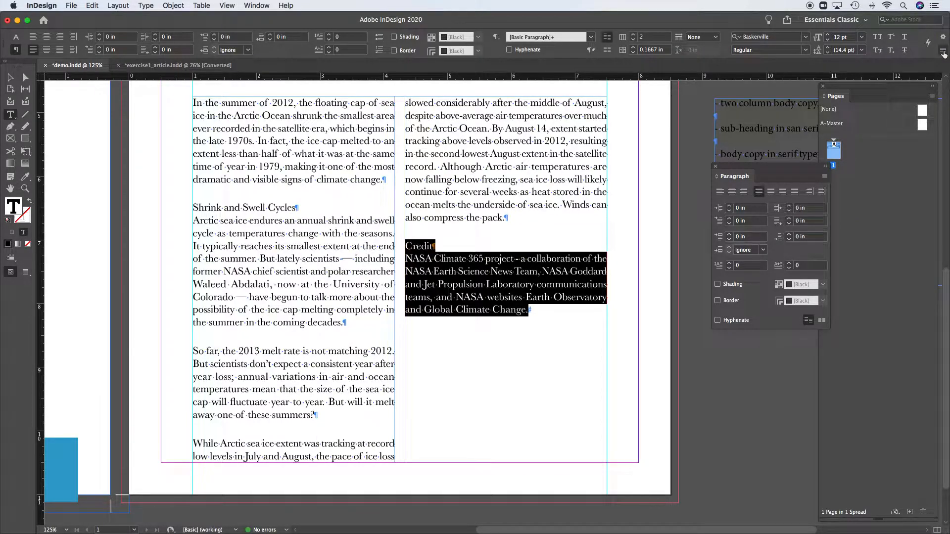
{"action": "left_click", "coordinate": [943, 53]}
{"action": "mouse_move", "coordinate": [935, 53]}
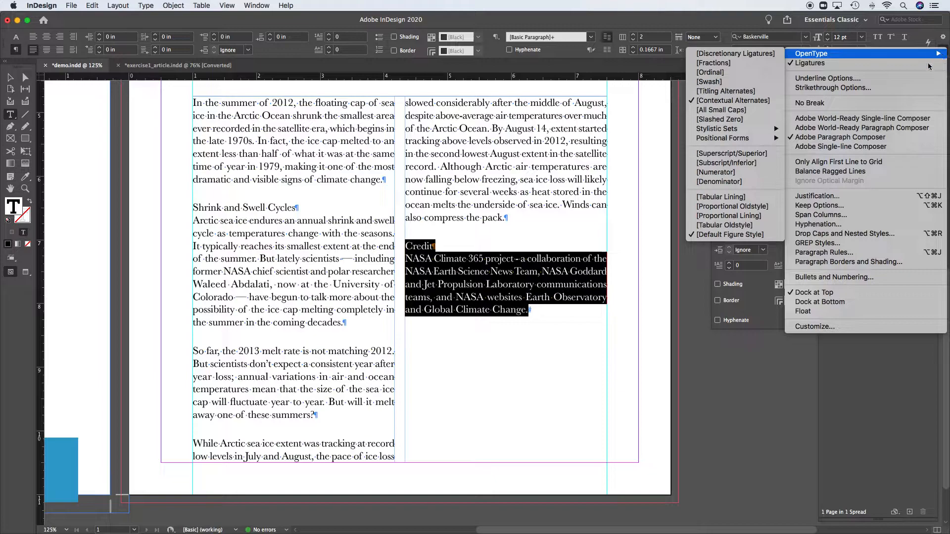
{"action": "left_click", "coordinate": [893, 222]}
{"action": "left_click_drag", "start_coordinate": [442, 217], "coordinate": [689, 345]}
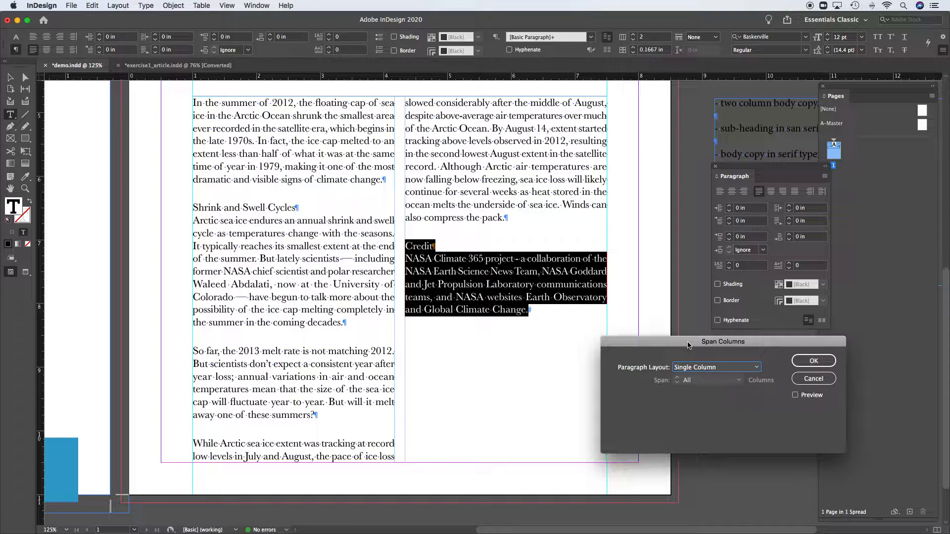
{"action": "left_click", "coordinate": [732, 368]}
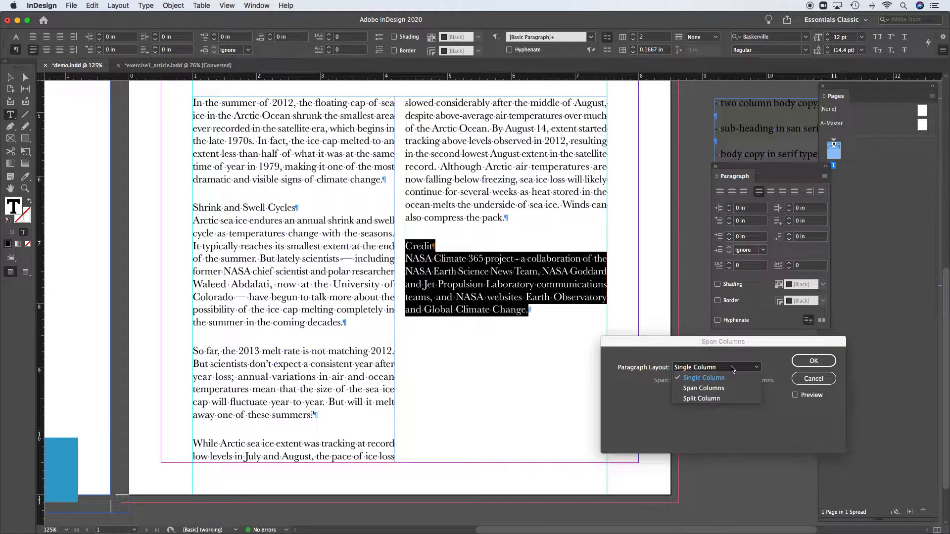
{"action": "left_click", "coordinate": [733, 392]}
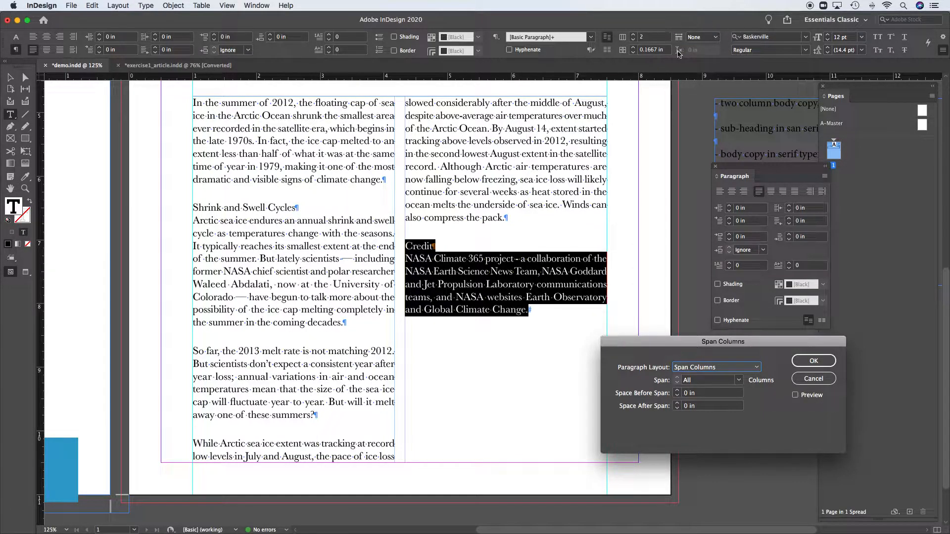
{"action": "left_click", "coordinate": [814, 361]}
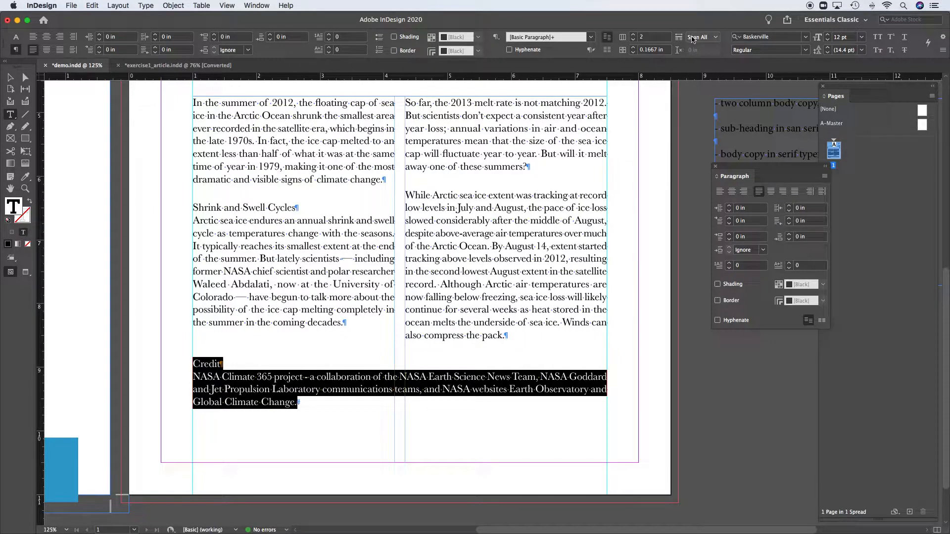
- Check the spanned Credit section against the finished sample page and return to the working page's article
{"action": "scroll", "coordinate": [446, 329], "scroll_direction": "left", "scroll_amount": 10}
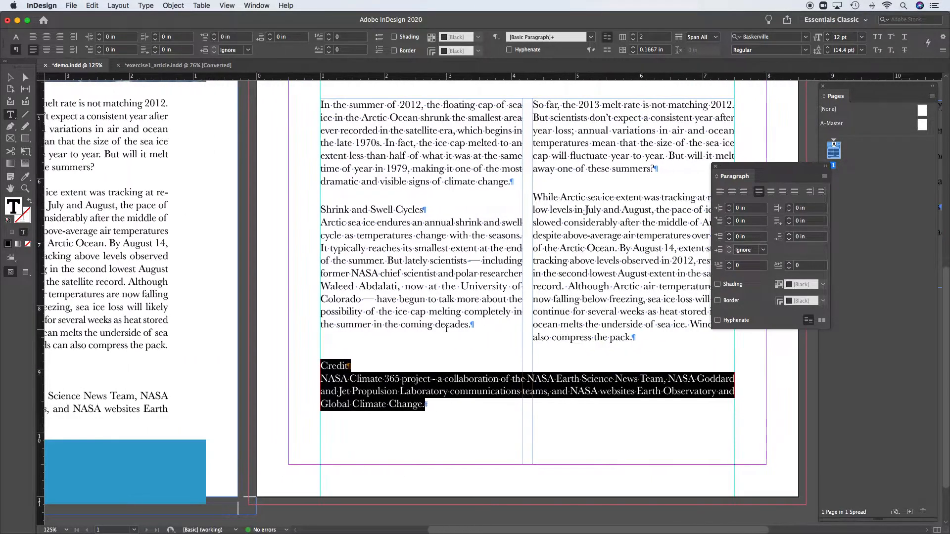
{"action": "scroll", "coordinate": [478, 337], "scroll_direction": "left", "scroll_amount": 6}
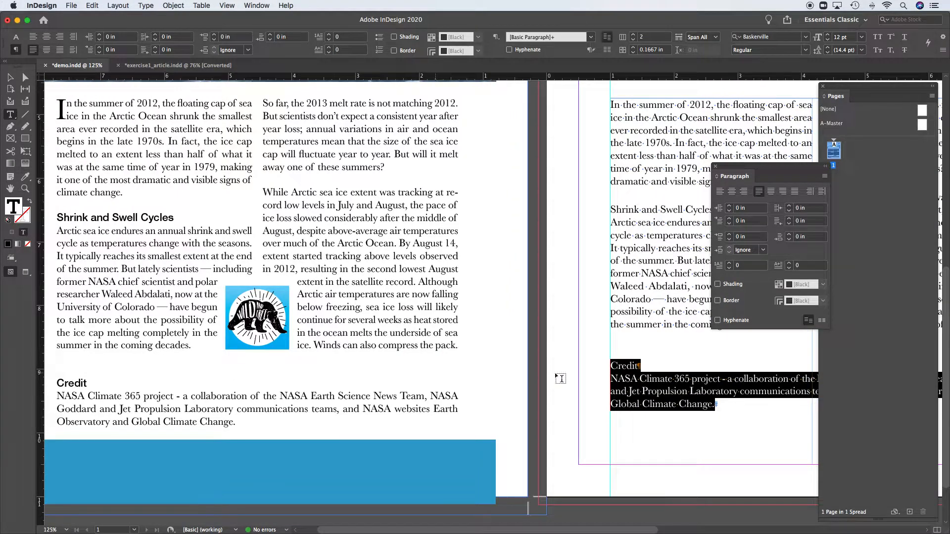
{"action": "scroll", "coordinate": [595, 375], "scroll_direction": "right", "scroll_amount": 8}
{"action": "scroll", "coordinate": [596, 375], "scroll_direction": "right", "scroll_amount": 4}
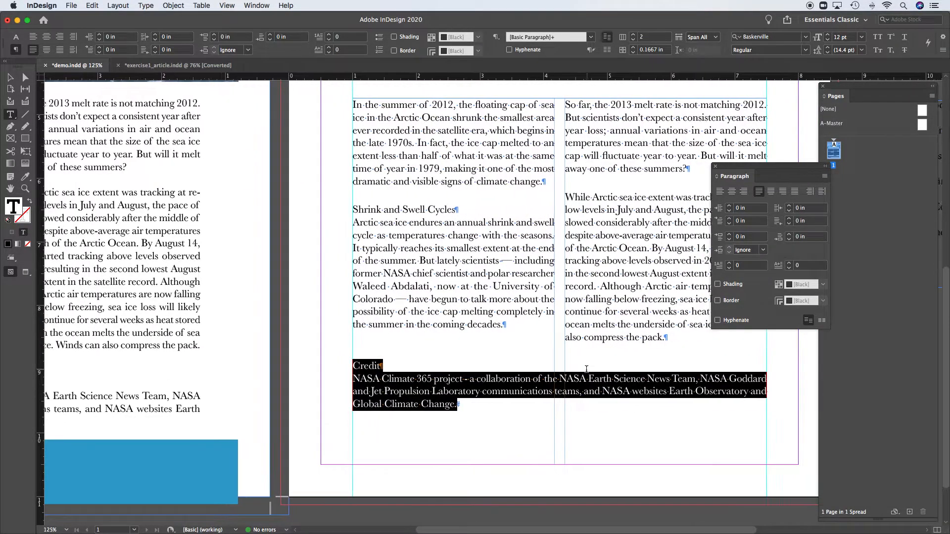
{"action": "scroll", "coordinate": [586, 369], "scroll_direction": "right", "scroll_amount": 5}
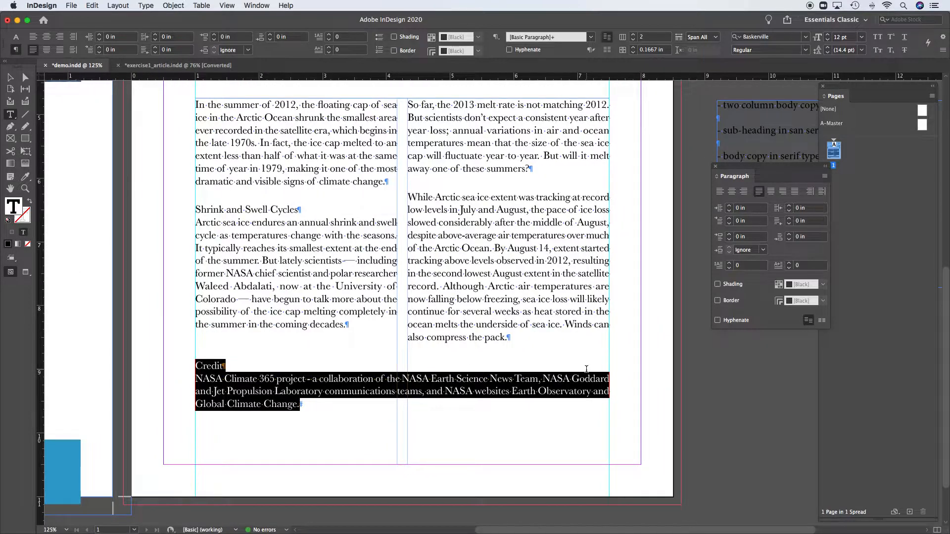
{"action": "scroll", "coordinate": [587, 369], "scroll_direction": "up", "scroll_amount": 1}
{"action": "scroll", "coordinate": [587, 369], "scroll_direction": "left", "scroll_amount": 1}
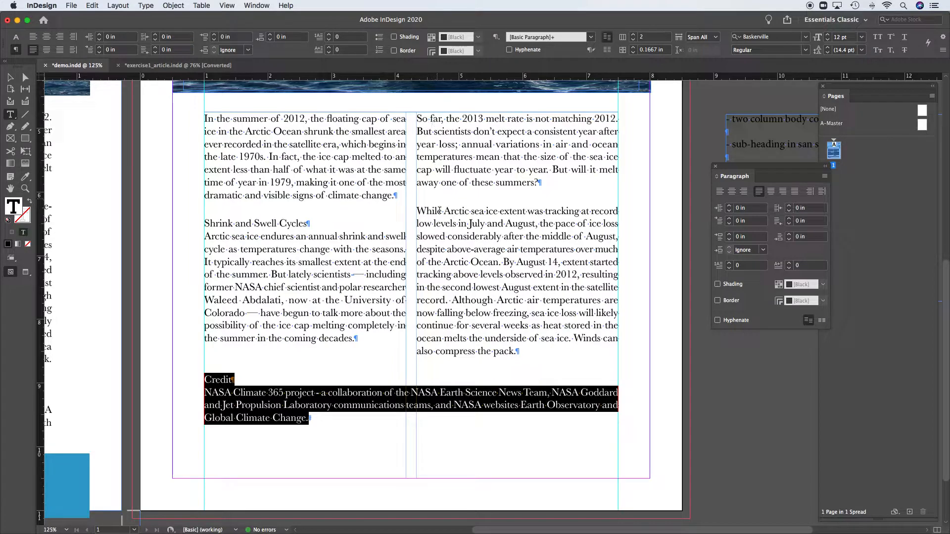
{"action": "scroll", "coordinate": [457, 262], "scroll_direction": "left", "scroll_amount": 3}
{"action": "scroll", "coordinate": [475, 274], "scroll_direction": "left", "scroll_amount": 6}
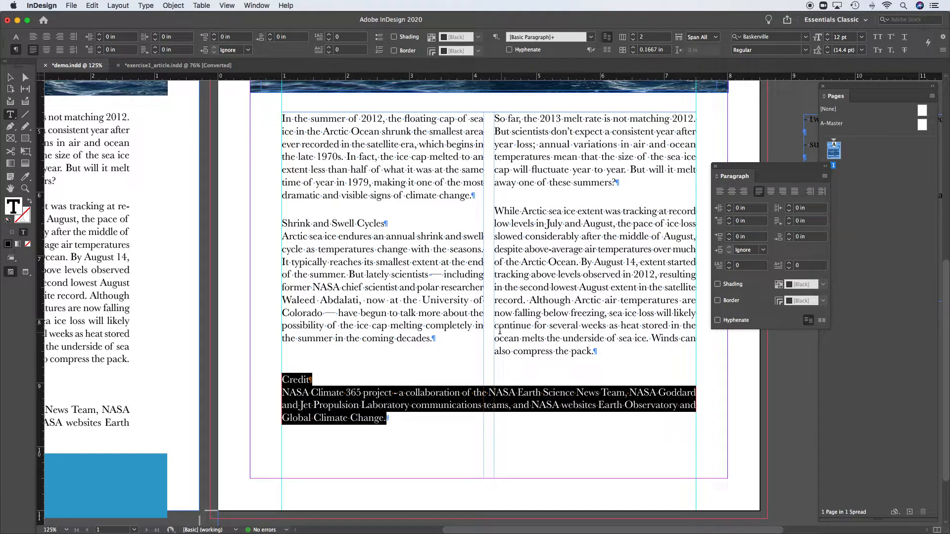
{"action": "scroll", "coordinate": [500, 334], "scroll_direction": "left", "scroll_amount": 6}
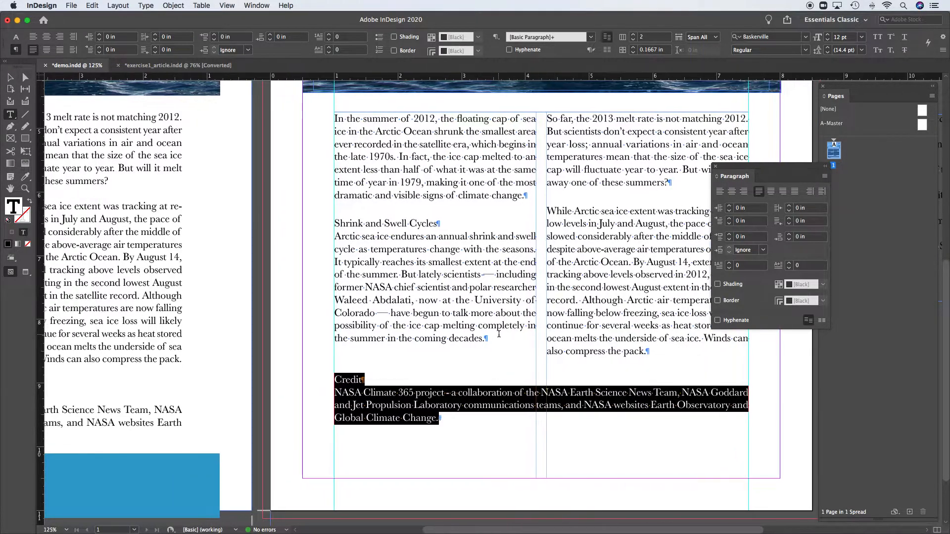
{"action": "scroll", "coordinate": [499, 333], "scroll_direction": "right", "scroll_amount": 5}
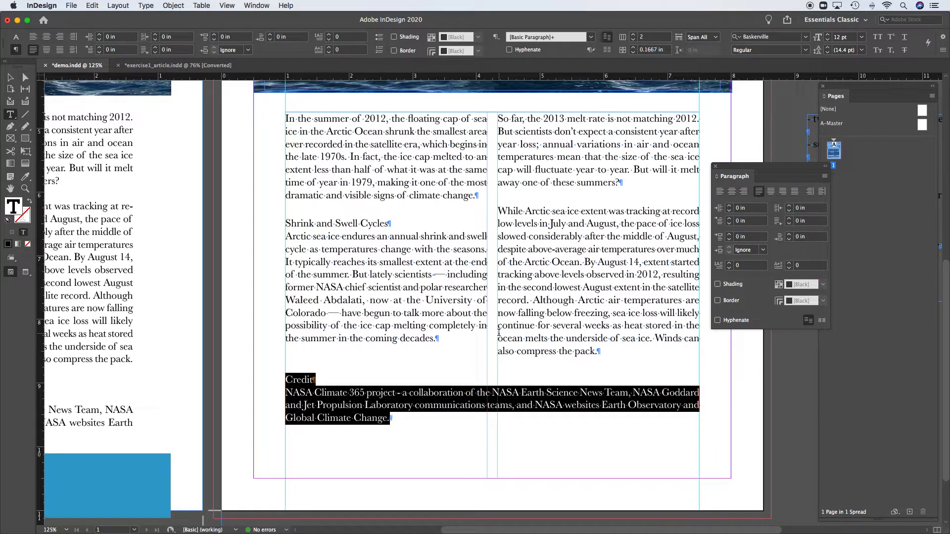
{"action": "scroll", "coordinate": [498, 332], "scroll_direction": "right", "scroll_amount": 6}
{"action": "scroll", "coordinate": [509, 334], "scroll_direction": "up", "scroll_amount": 5}
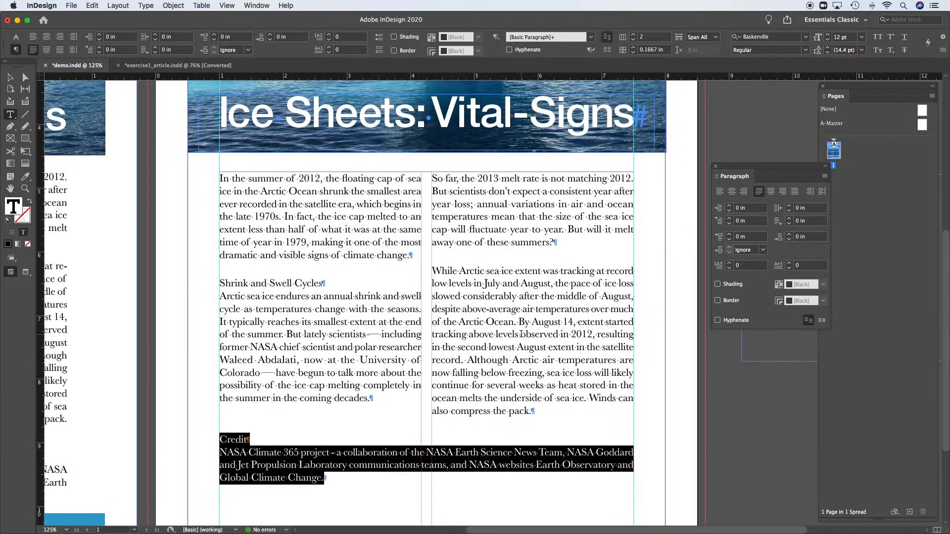